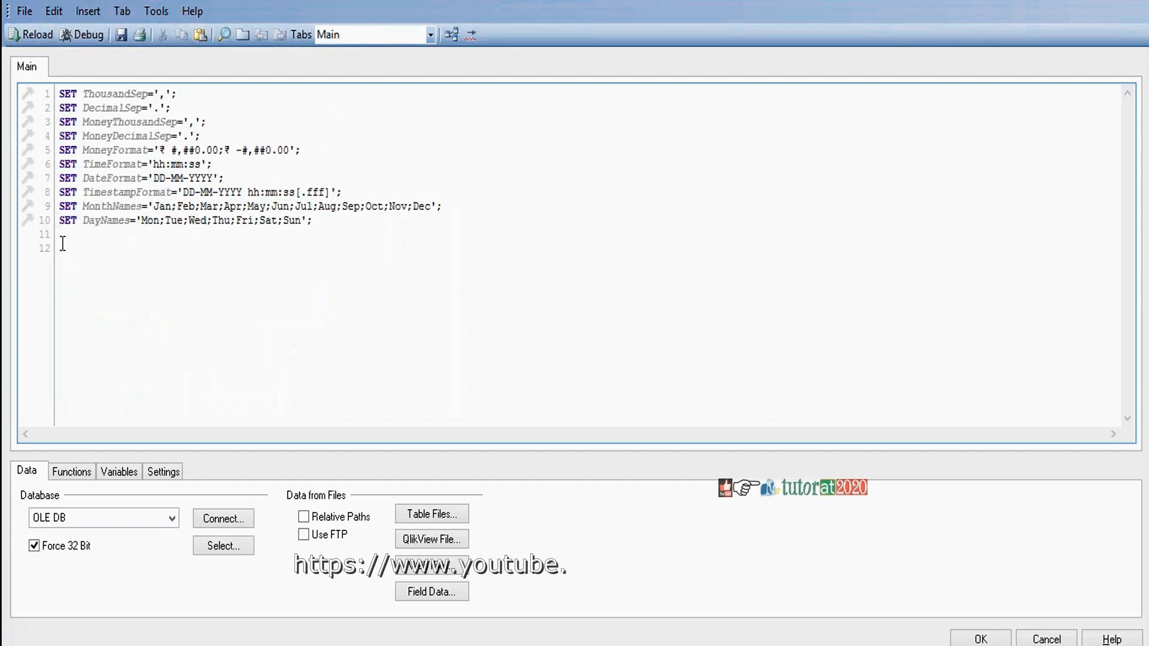
Load Month and Sales from Sheet1$ of datenumformat.xls with embedded labels, and reload the script.
left_click(429, 516)
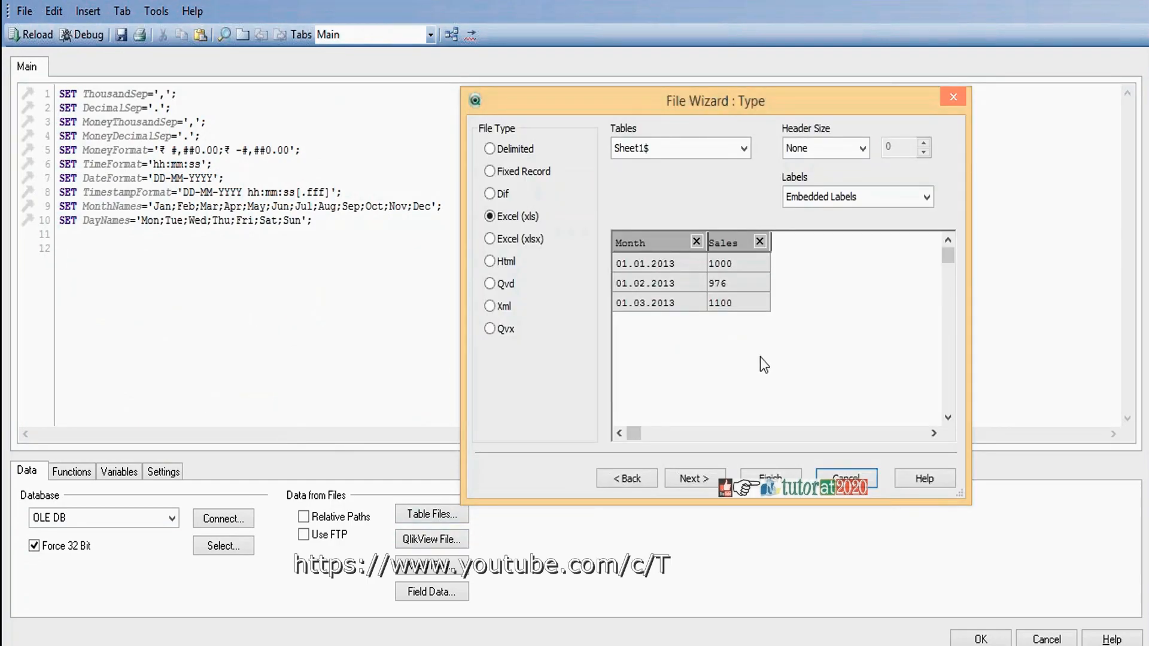
left_click(771, 479)
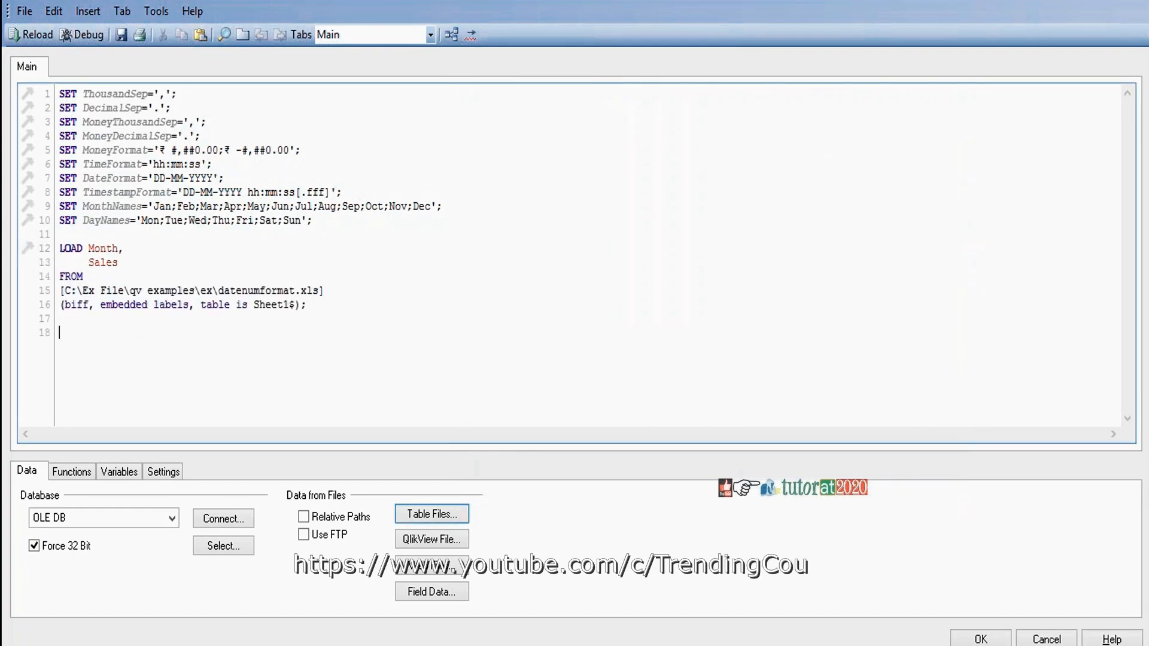
left_click(37, 31)
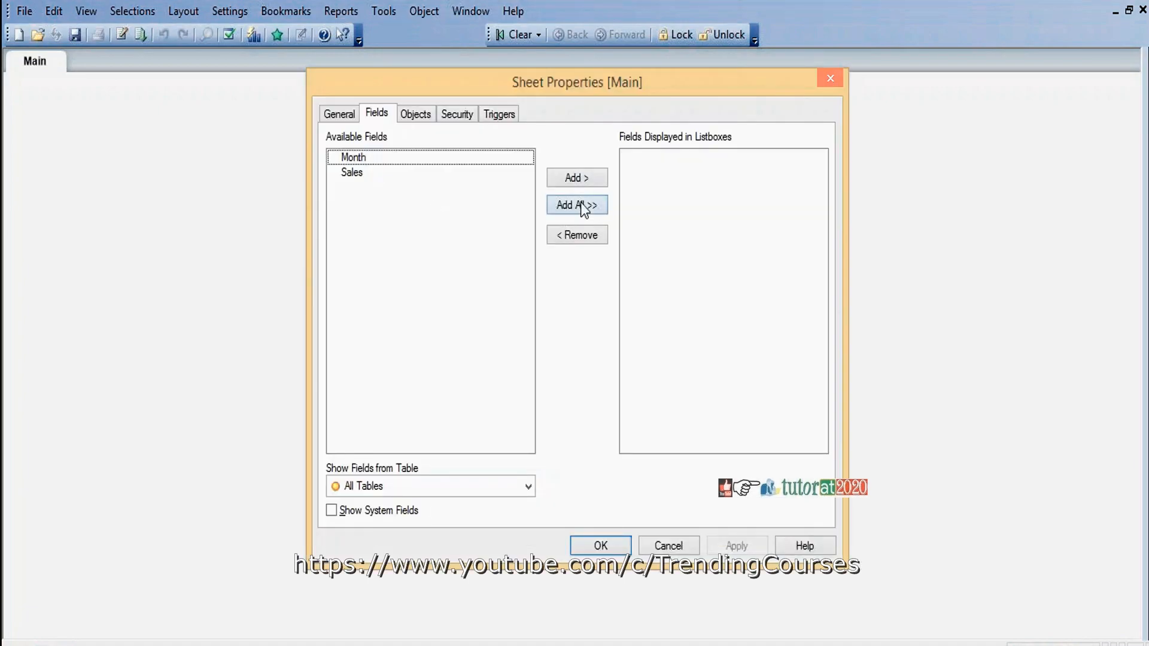
Display all available fields as listboxes on the Main sheet and arrange the listboxes side by side.
left_click(584, 206)
left_click(600, 546)
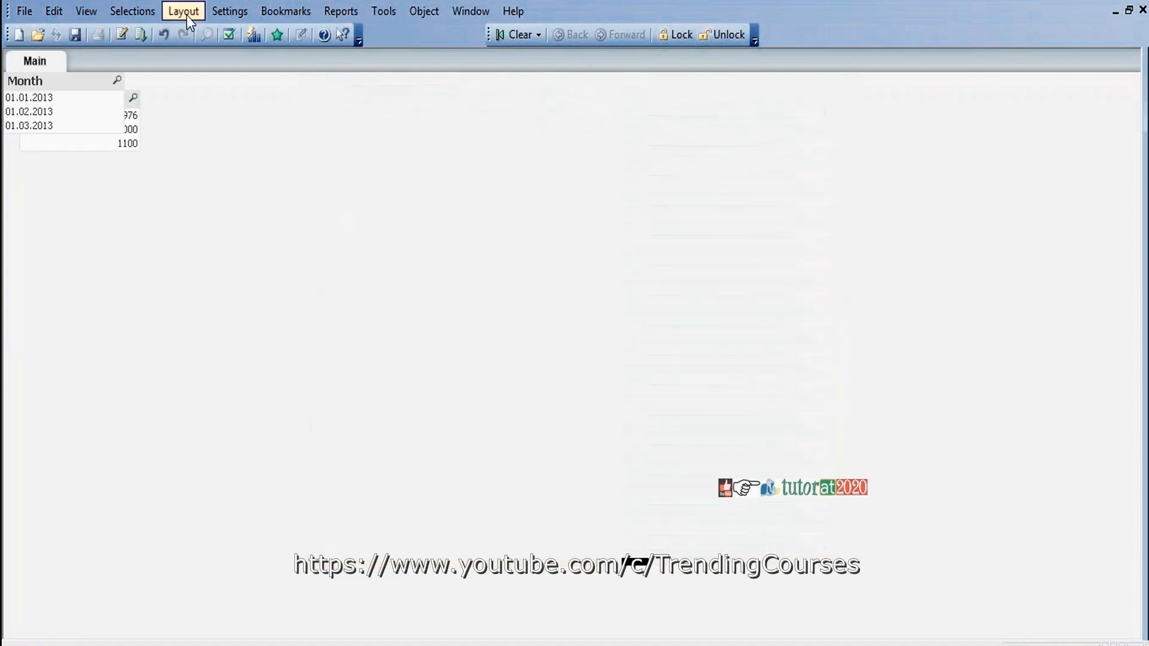
left_click(186, 14)
left_click(222, 161)
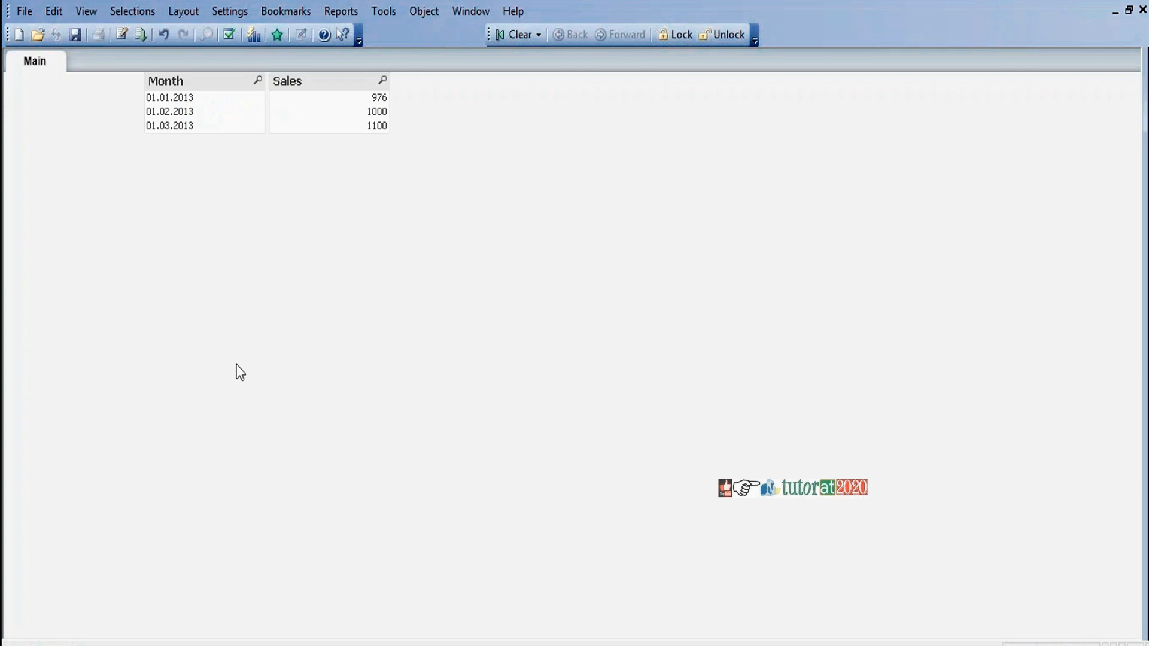
In the load script, wrap the Month field as Date#(Month,'DD.MM.YYYY').
key("ctrl+e")
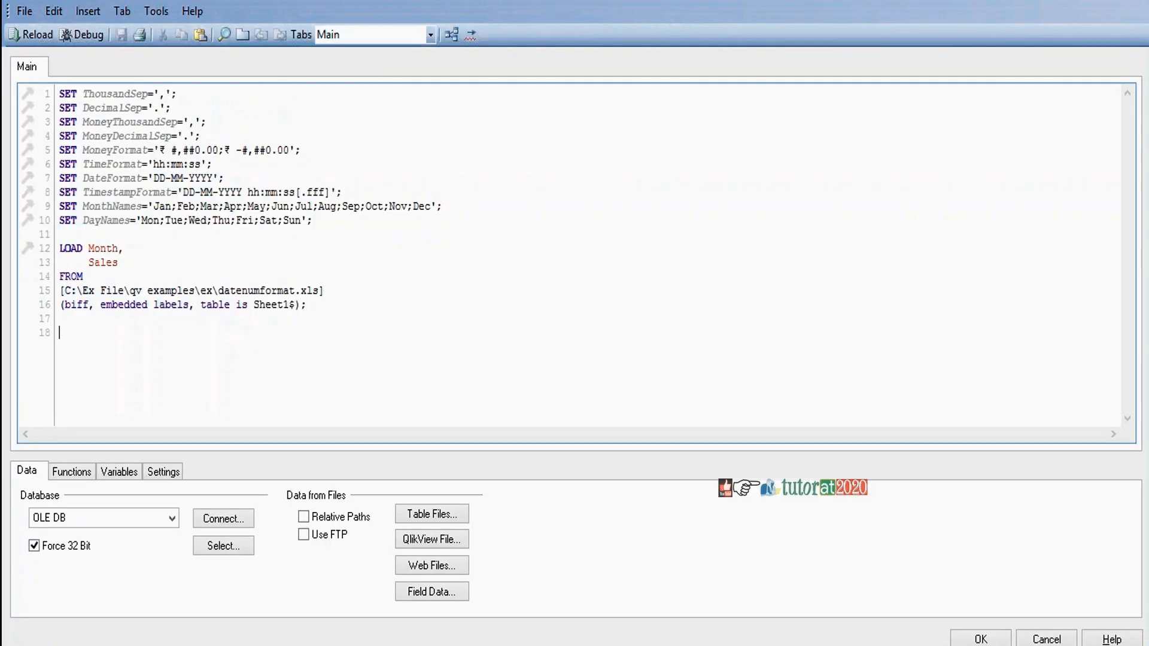
left_click(87, 241)
type("Date#(")
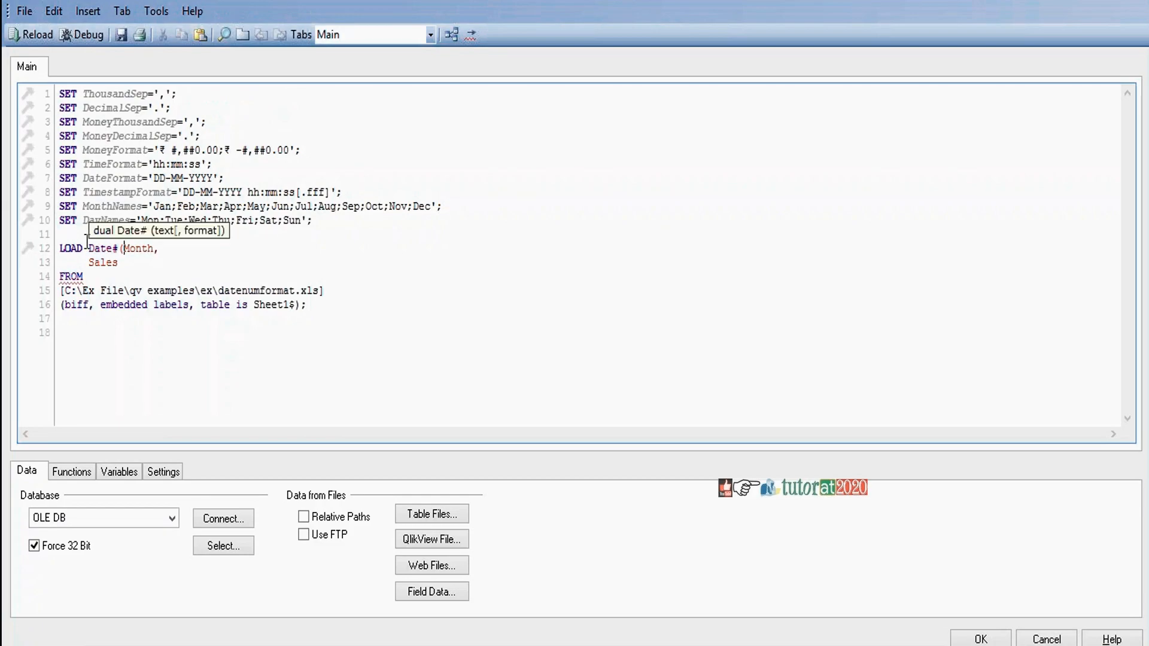
left_click(154, 247)
type(")")
type(",''")
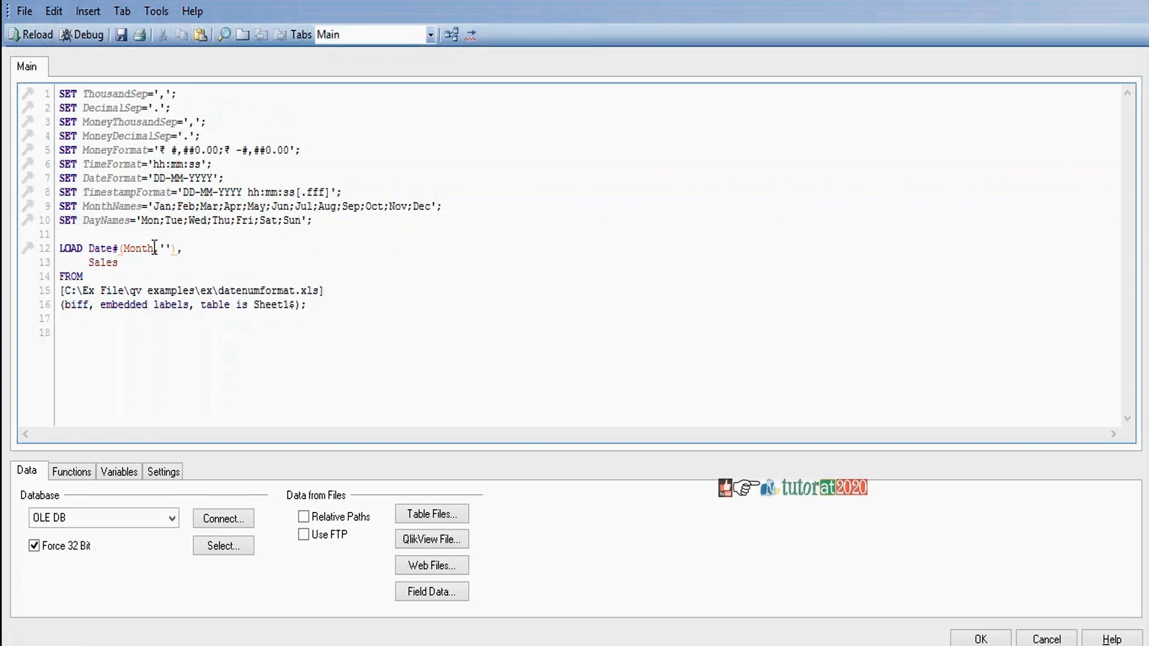
key("Left")
type("DD.MM.YYYY")
key("Right")
key("Right")
Alias the Date# expression as Date and reload the script, keeping the listbox fields as they are.
type("as")
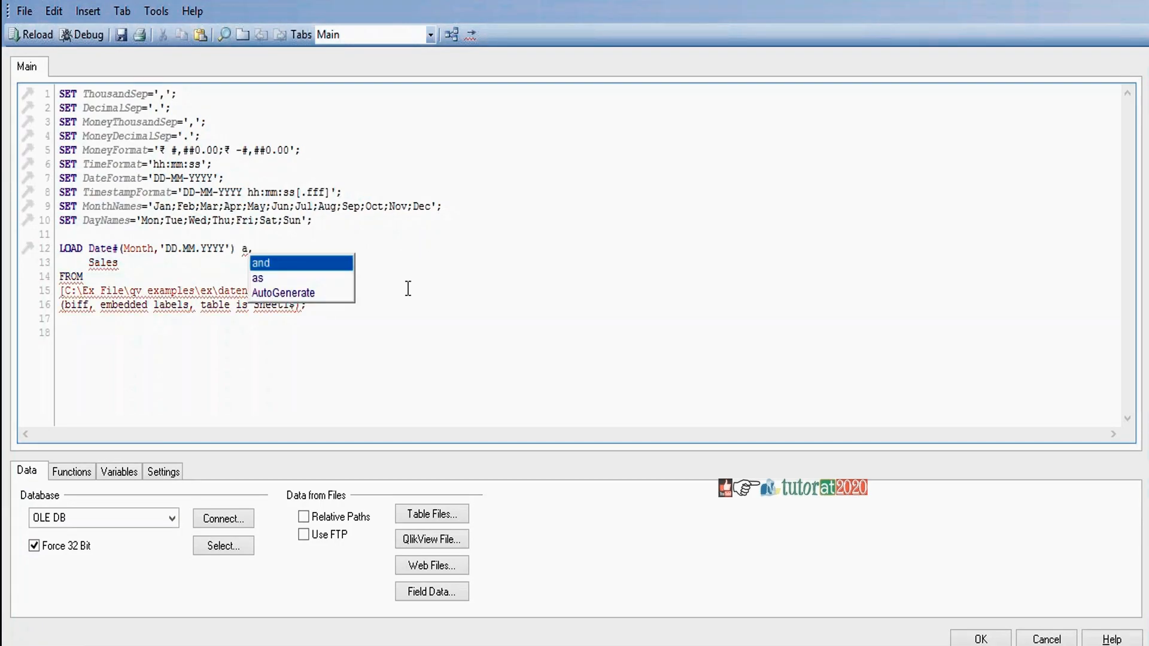
type(" Date")
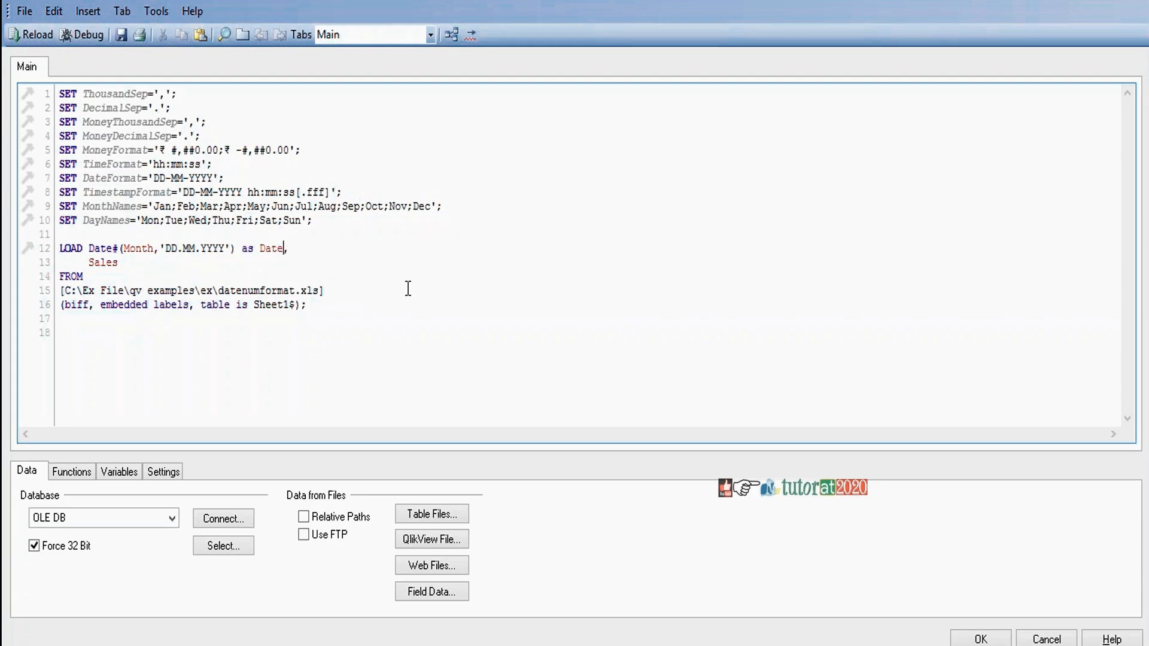
left_click(35, 33)
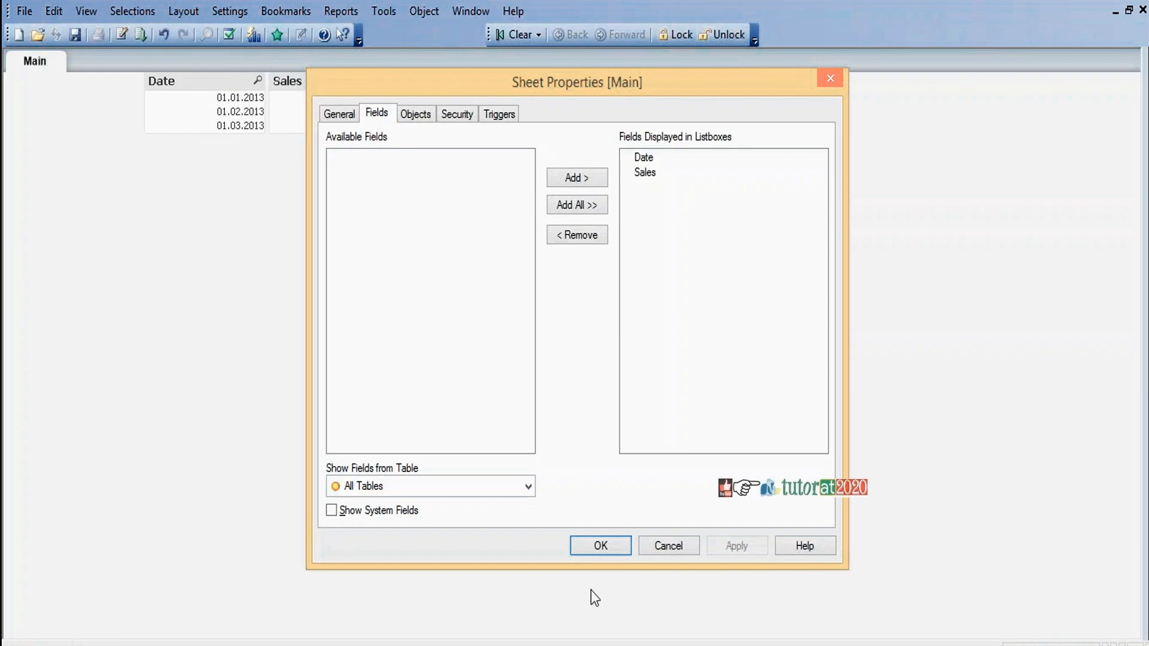
left_click(596, 547)
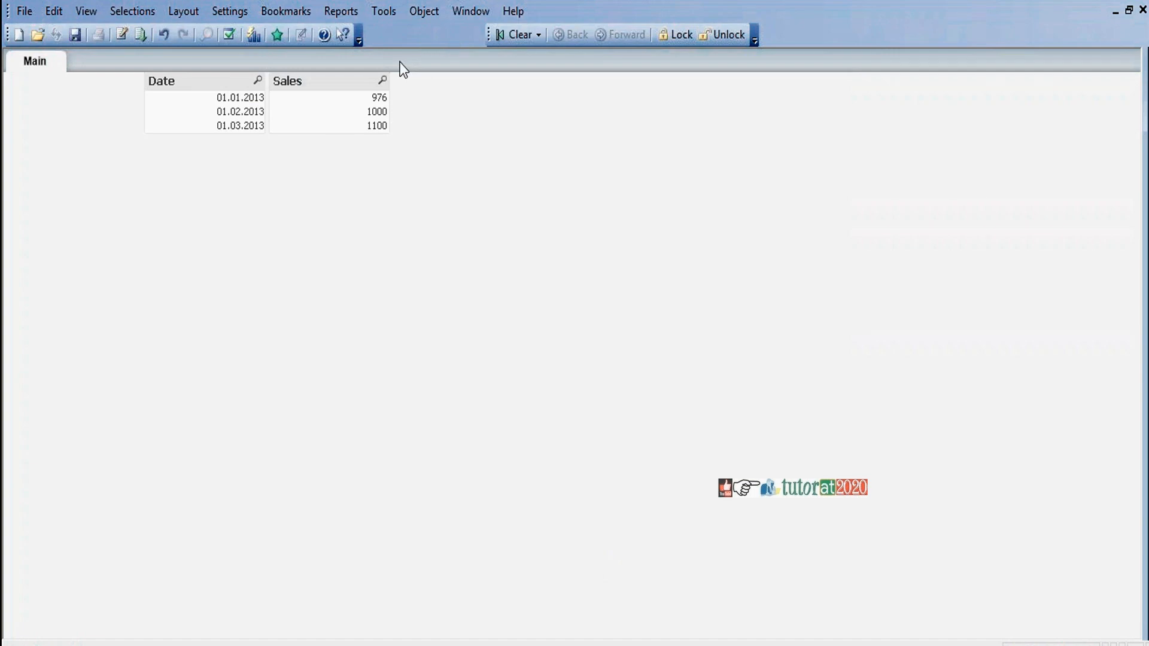
In the load script, wrap the Sales field as Num#(Sales,'DD.MM.YYYY').
key("ctrl+e")
type("(Sales")
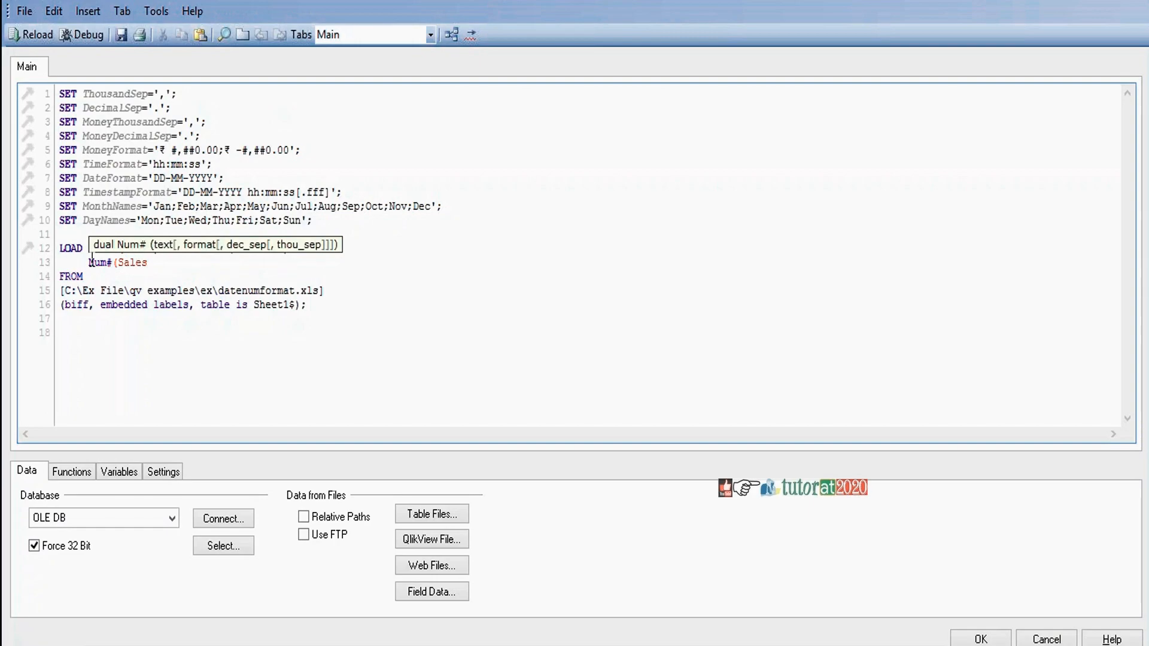
type(")")
key("Left")
type(",.")
key("BackSpace")
type("''")
key("Left")
type("DD.MM.YYYY') ")
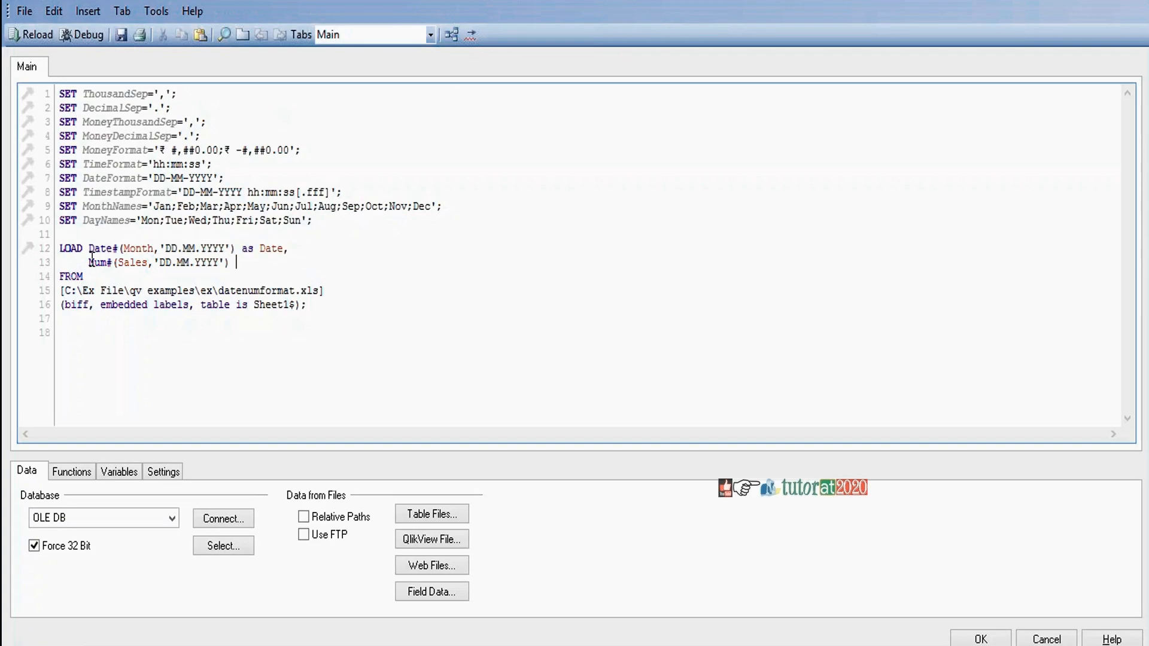
Alias the Num# expression as Sales and reload the script, accepting the current listbox fields.
type("as")
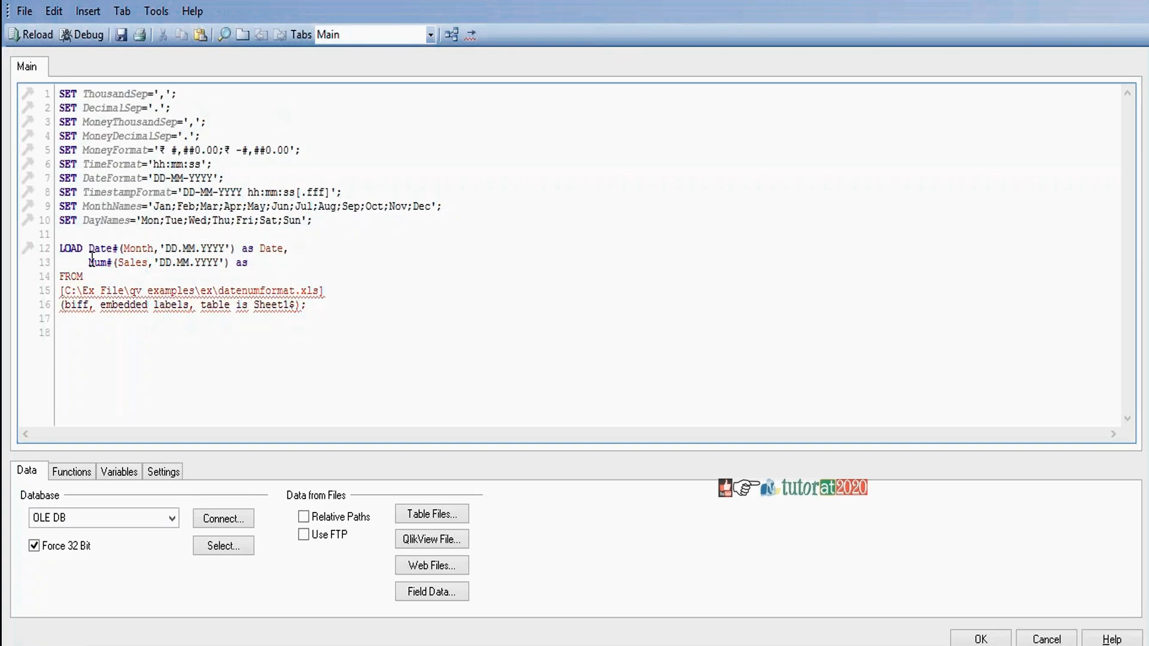
type(" Sales")
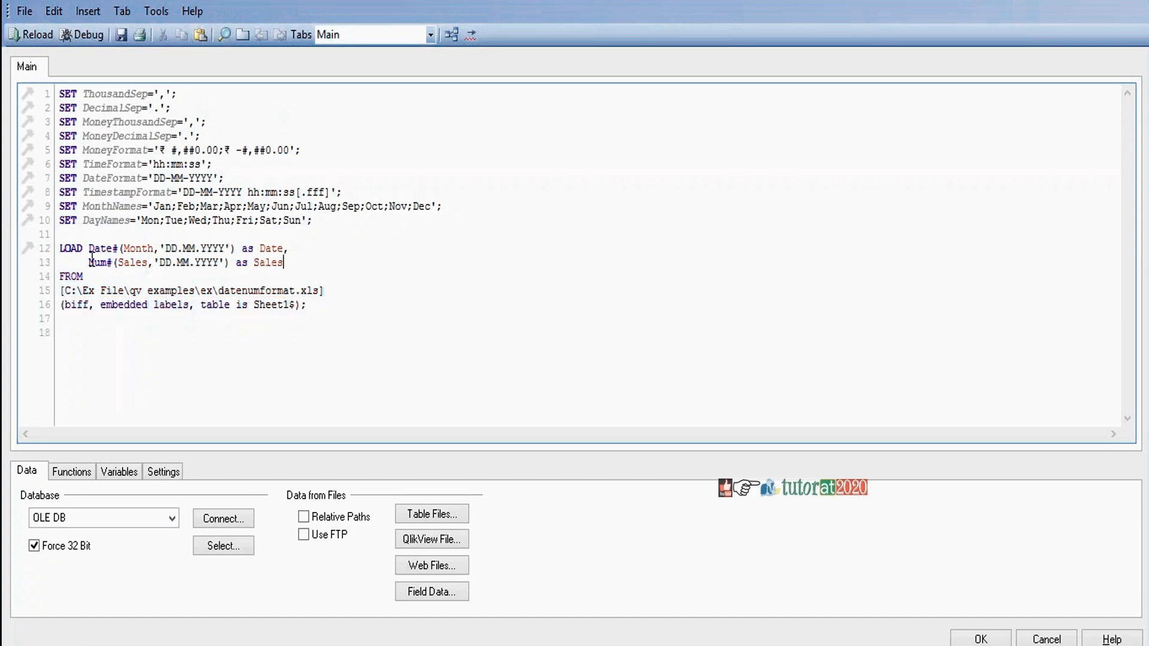
left_click(37, 36)
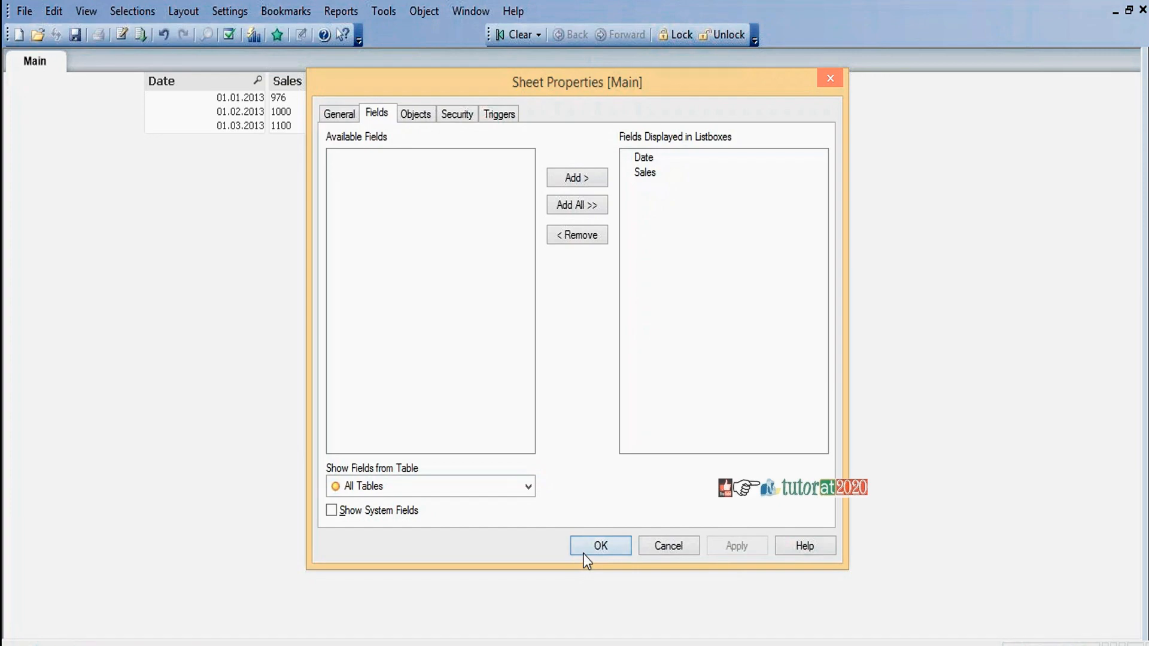
left_click(597, 550)
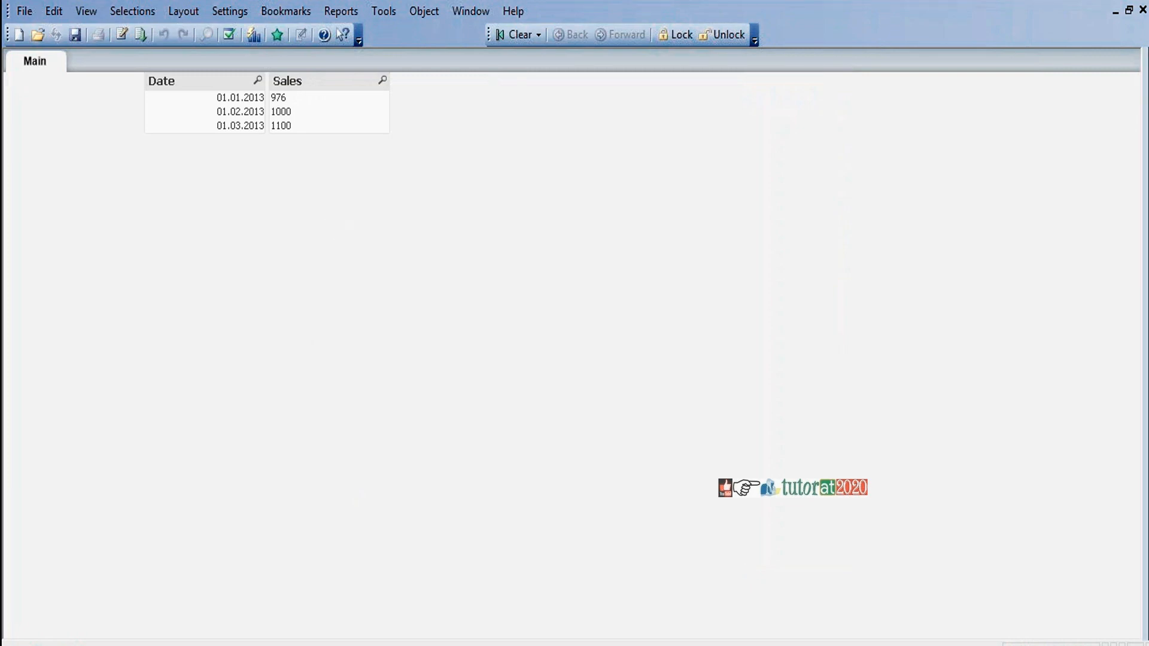
Change the format code in the Num# expression for Sales to '#,###' and reload the script.
key("ctrl+e")
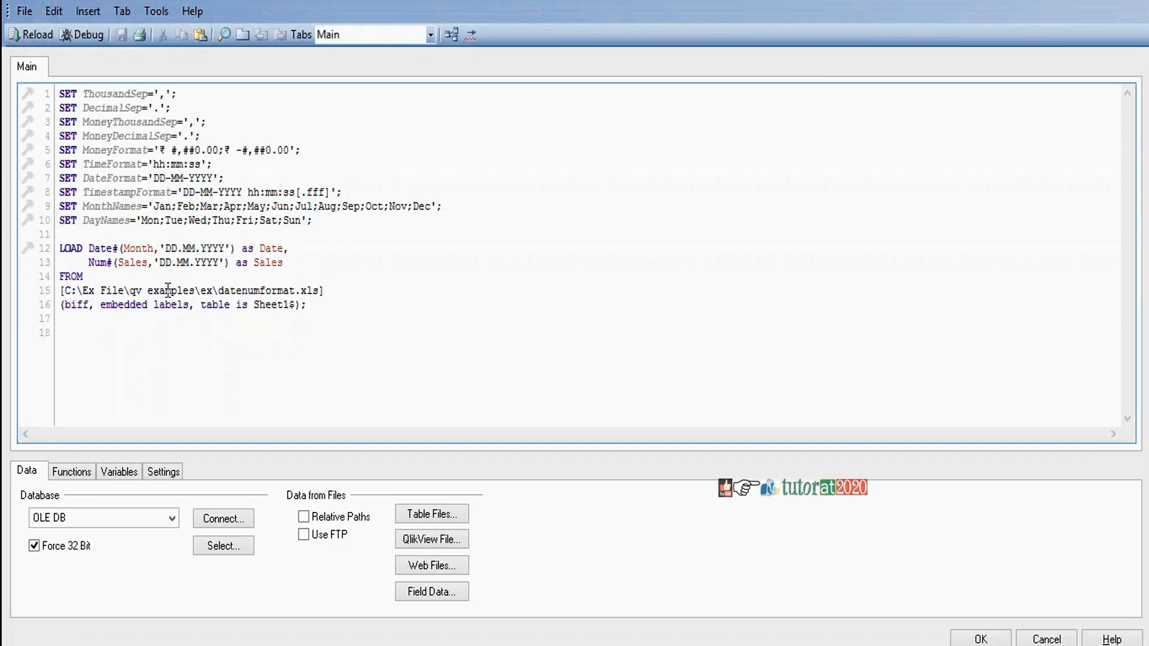
left_click_drag(163, 263, 222, 264)
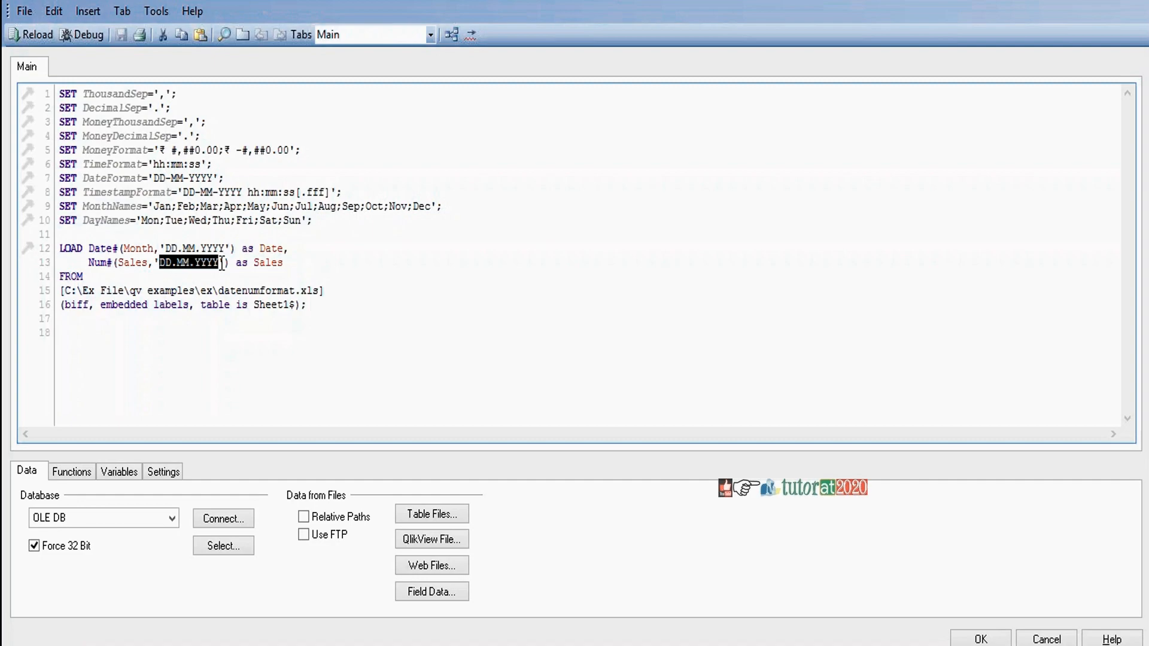
type("#,###")
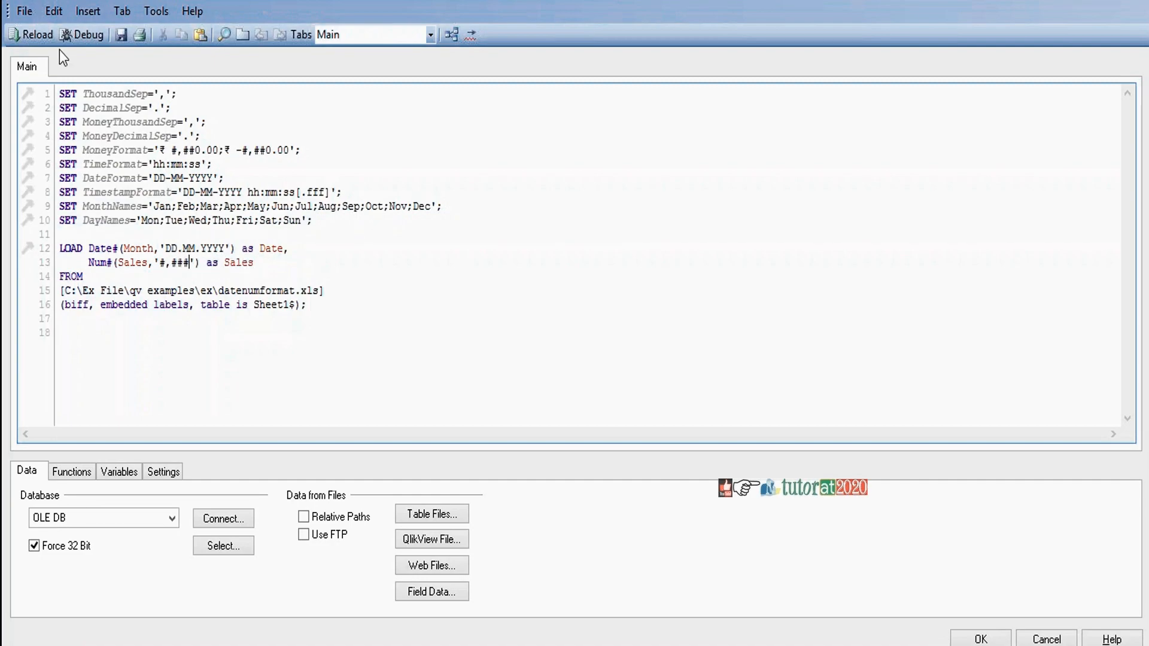
left_click(42, 34)
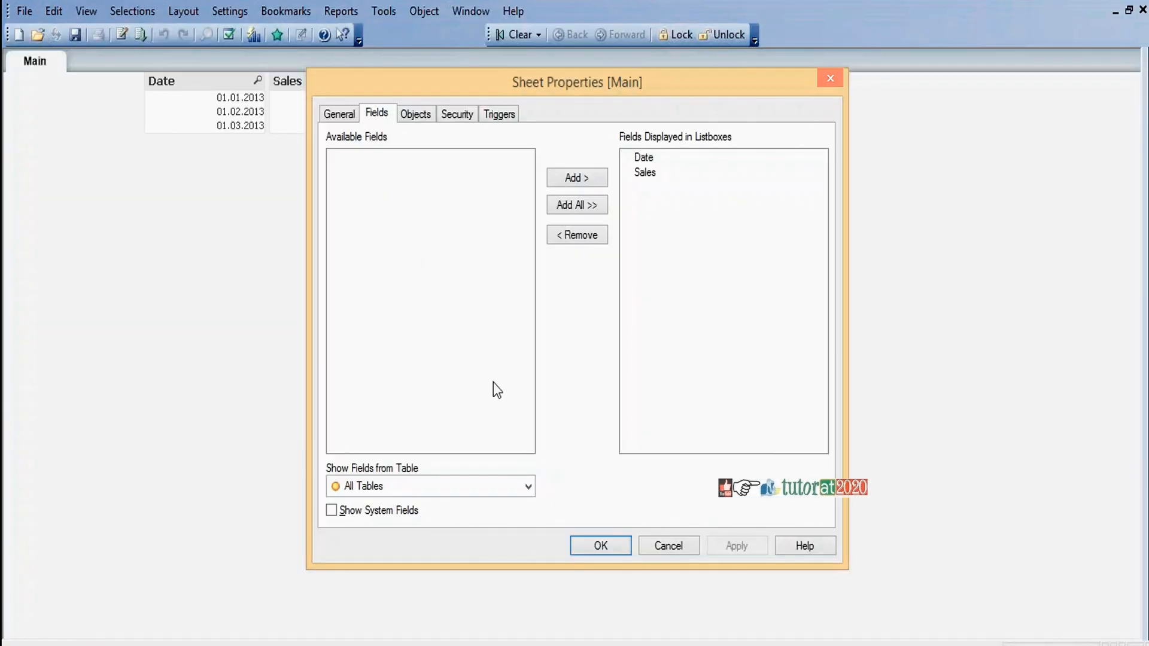
left_click(599, 546)
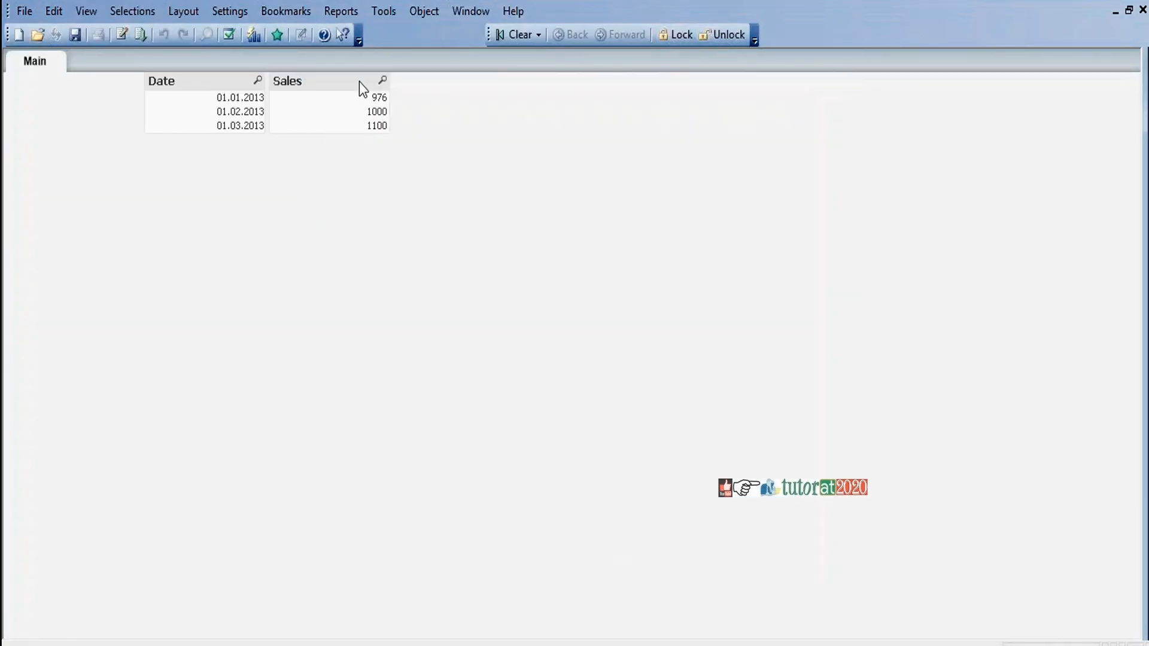
Add the expression Date(Month) on a new line between the Date and Sales fields of the LOAD statement.
key("ctrl+e")
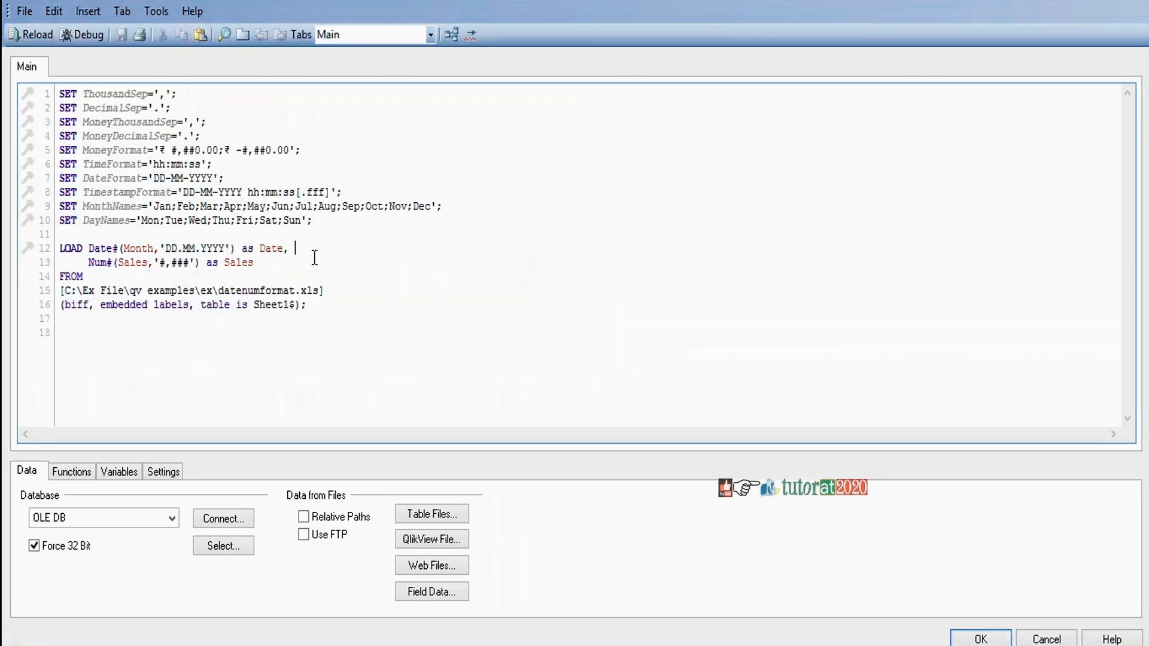
left_click(315, 258)
key("Return")
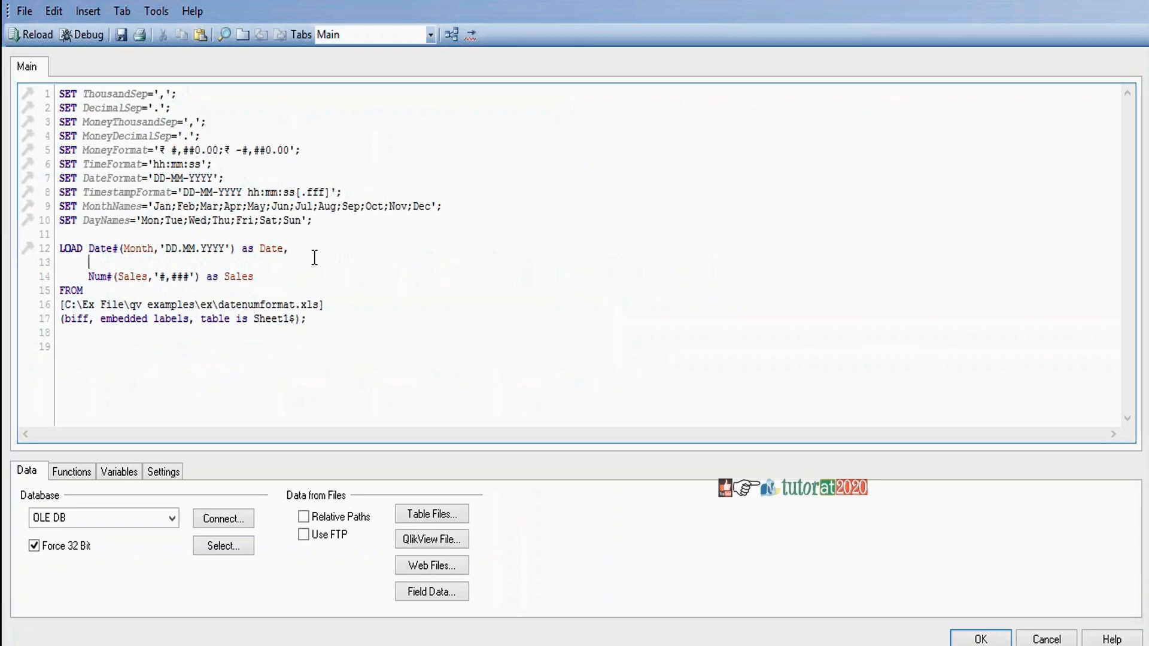
type("Date")
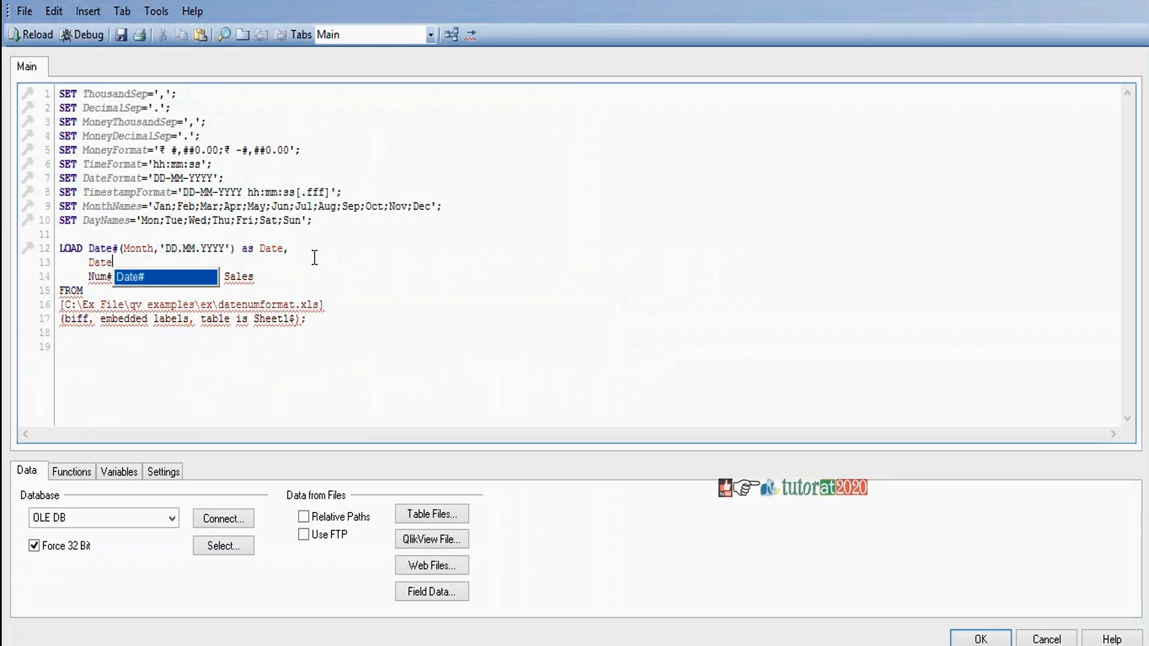
type("()")
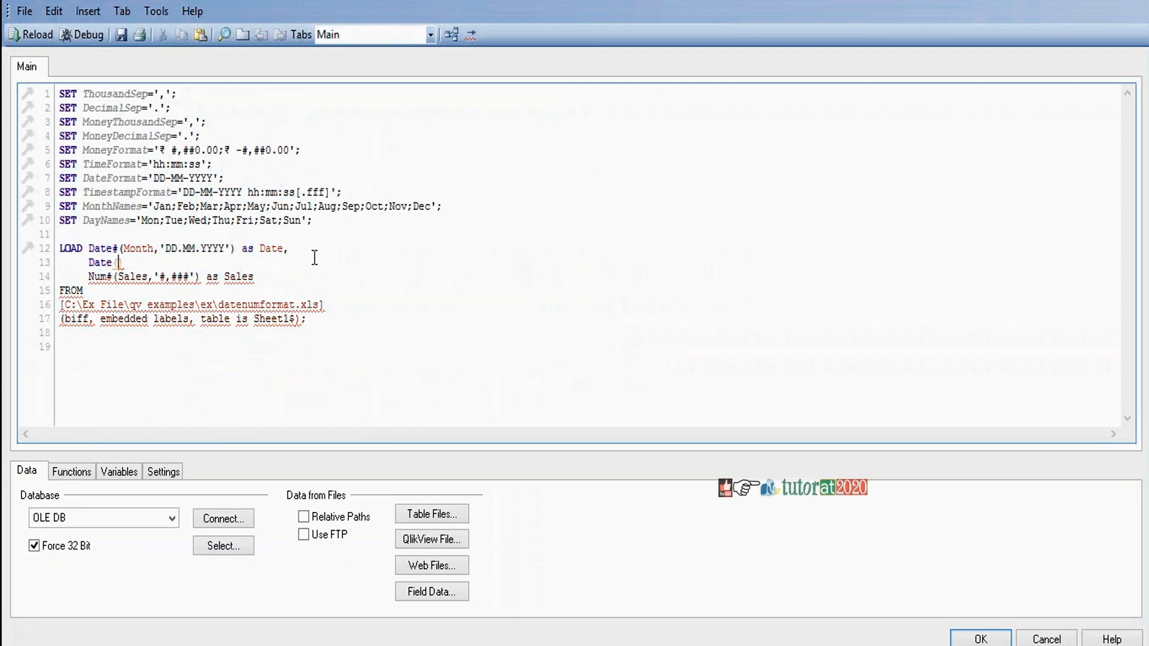
type("Month")
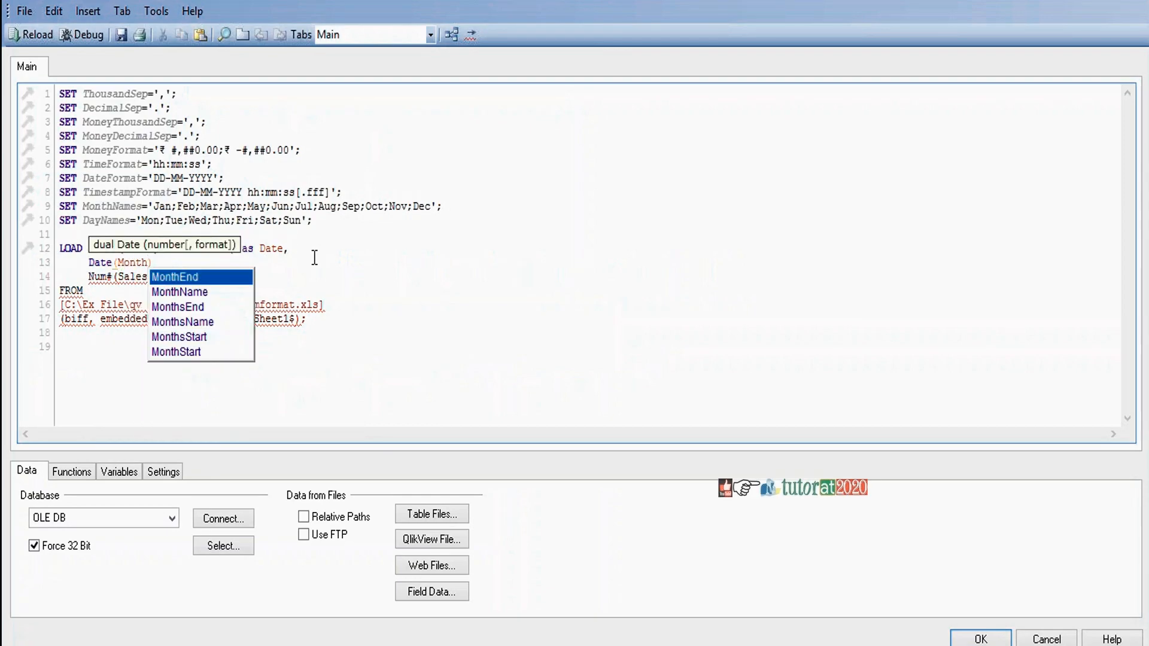
left_click(375, 266)
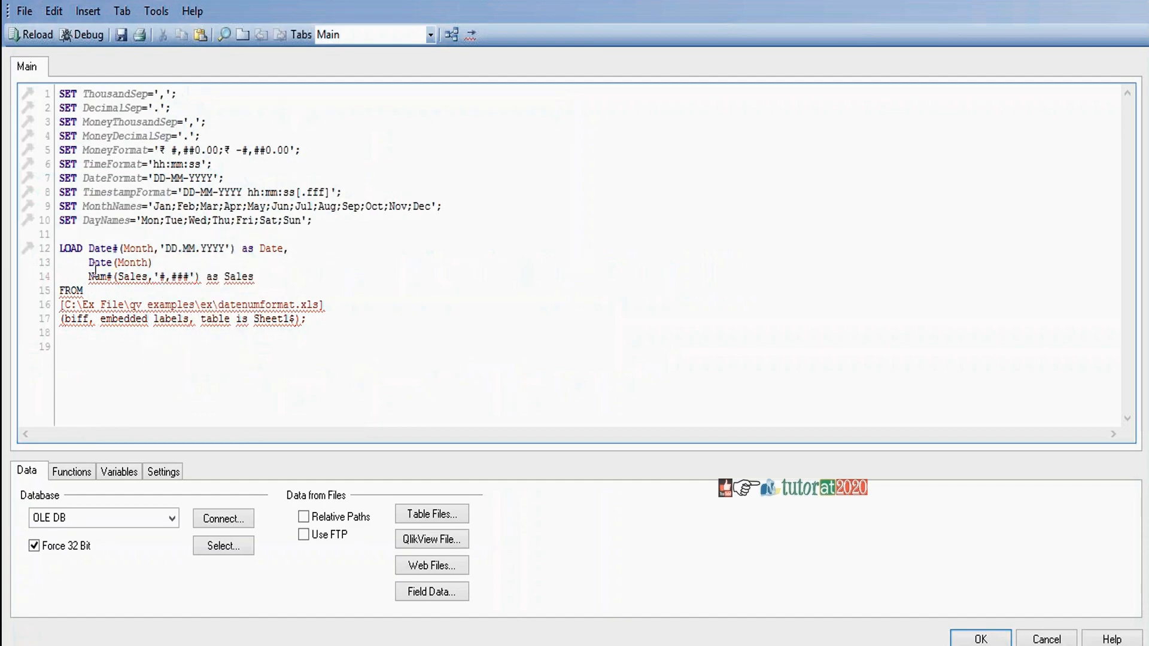
Replace the Date function's Month argument with a copy of Date#(Month,'DD.MM.YYYY') and add the output format 'DD-MM-YYYY'.
left_click_drag(89, 248, 237, 247)
key("ctrl+c")
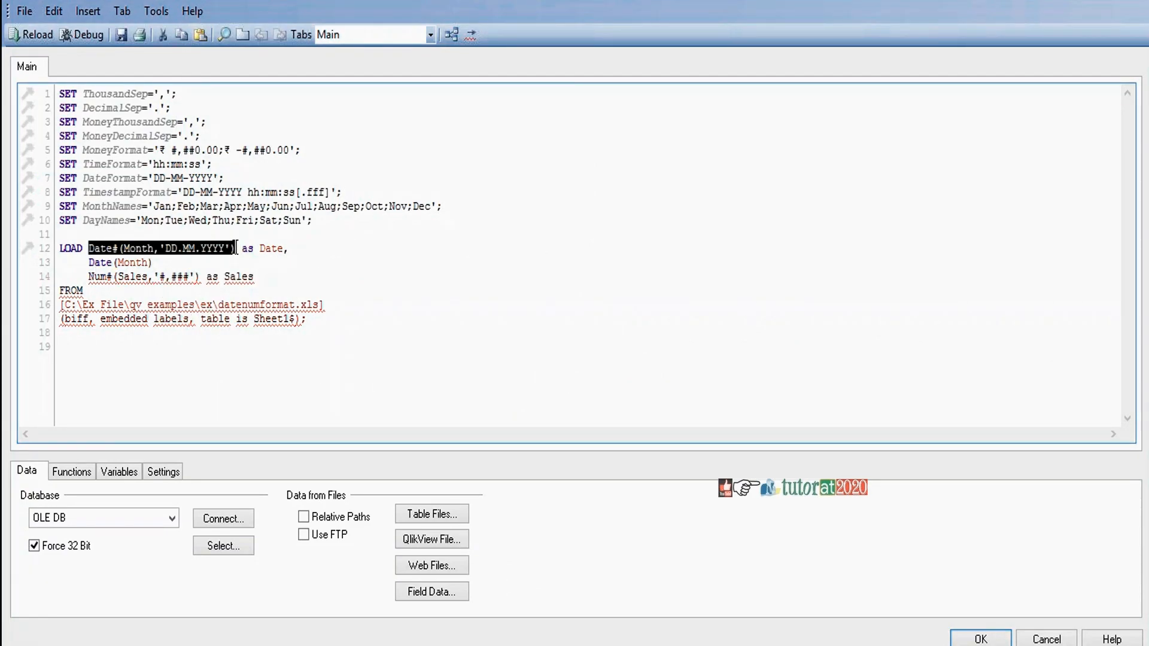
left_click_drag(118, 263, 149, 263)
key("ctrl+v")
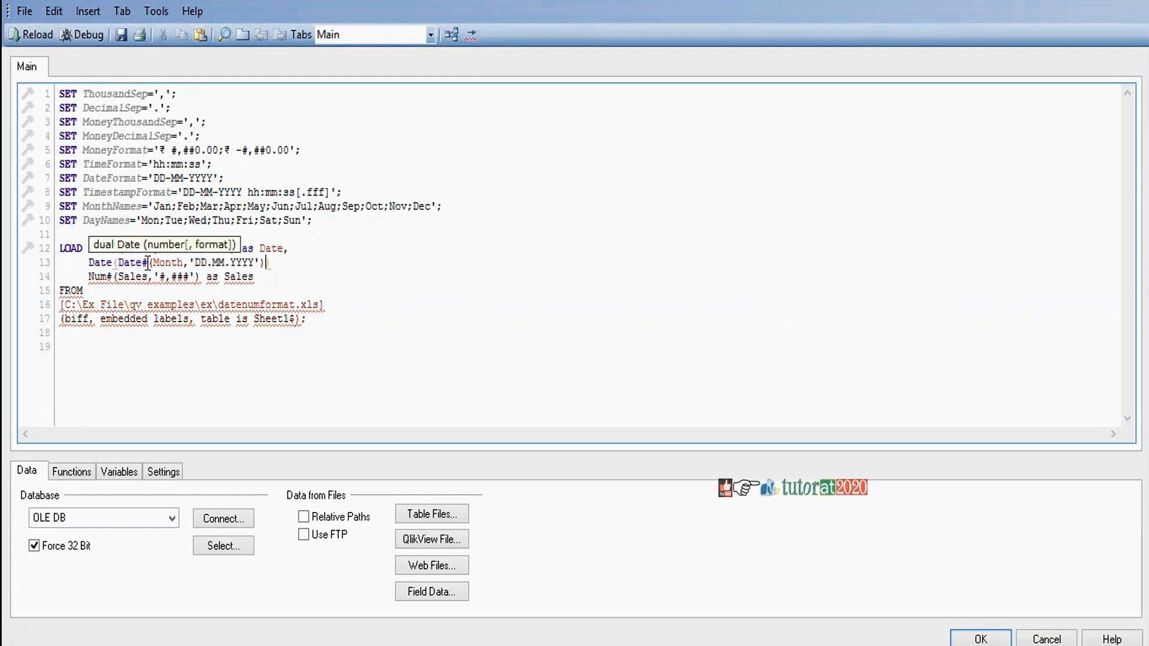
type(",''")
type("),'DD-MM-YYYY")
Alias the nested Date expression as Date1 and end the line with a comma.
key("End")
type("as")
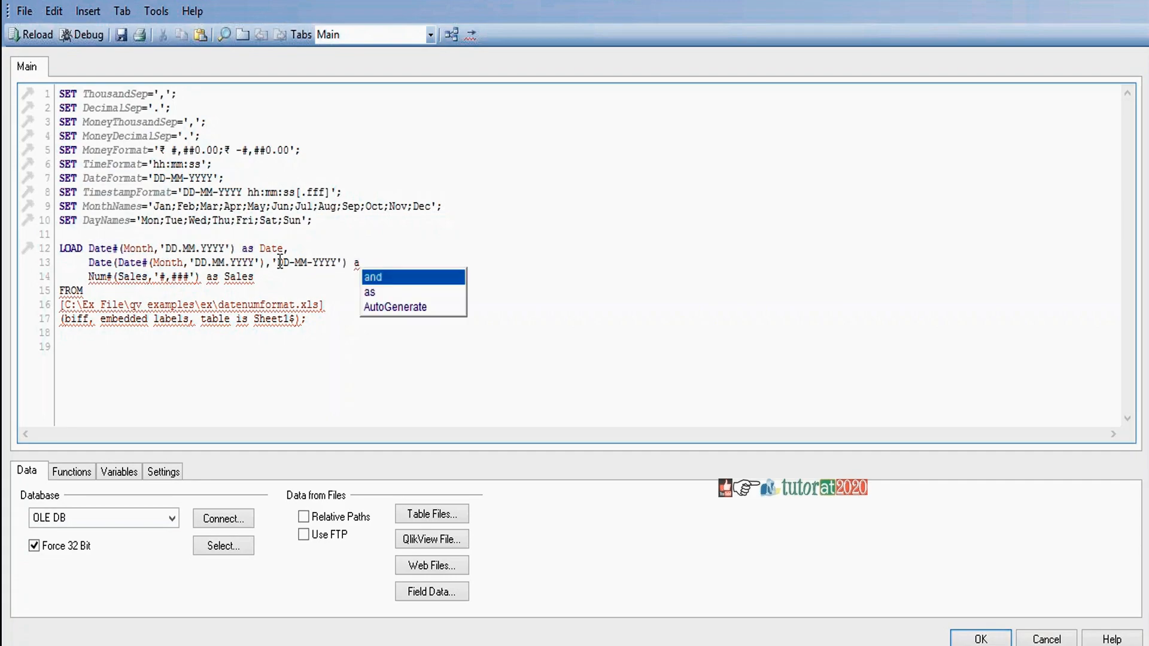
key("Escape")
type("DAT")
key("BackSpace")
key("BackSpace")
type("ate1,")
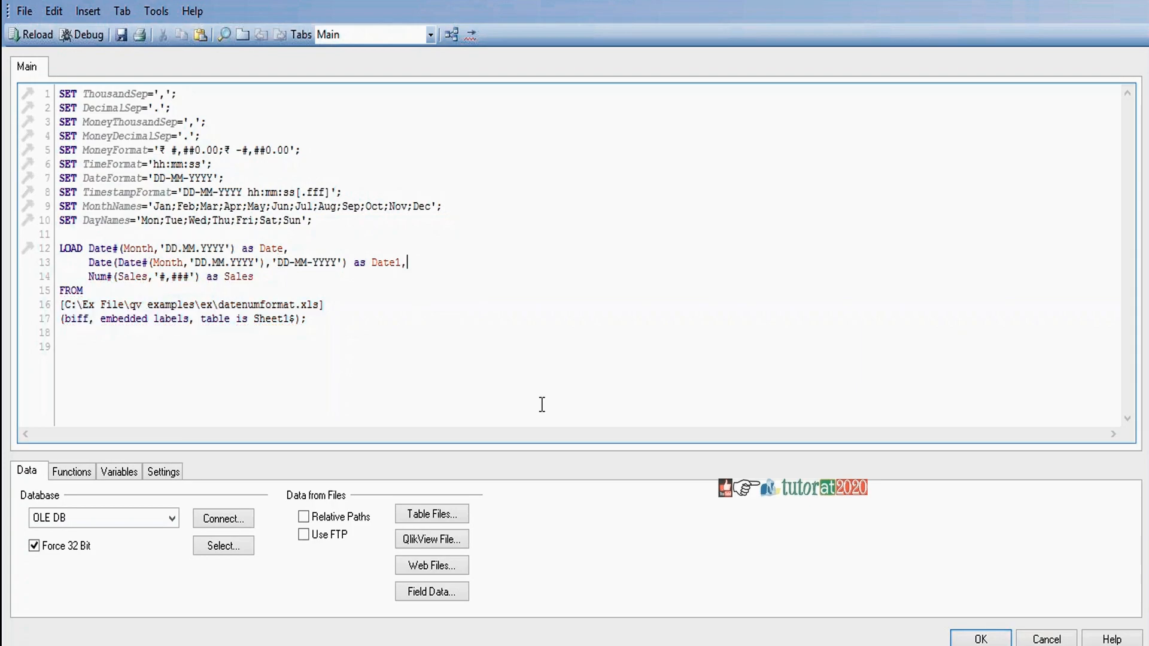
Reload the script and add the Date1 field as a listbox on the Main sheet.
left_click(45, 42)
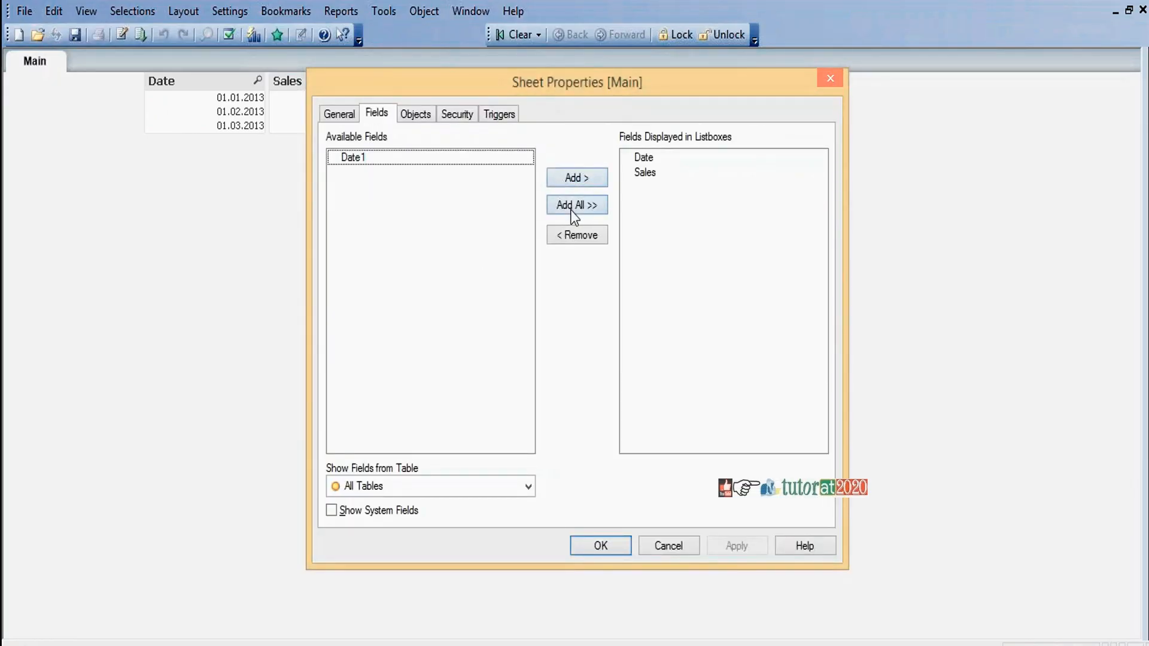
left_click(572, 207)
left_click(601, 545)
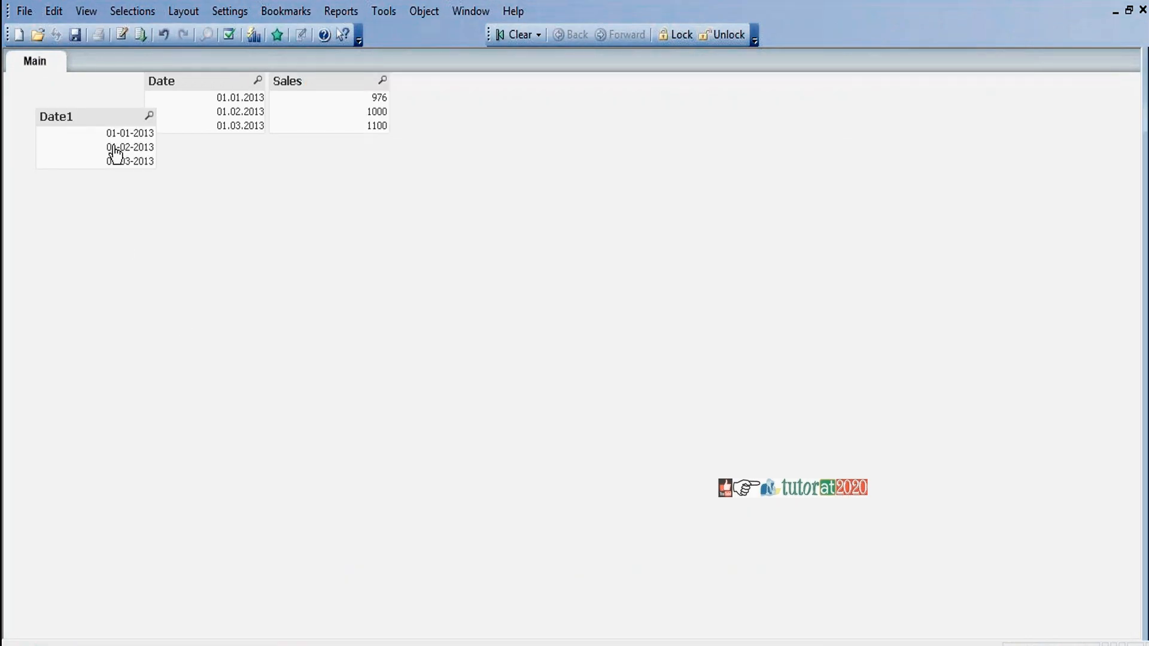
Move the Date1 listbox directly beneath the Date listbox on the Main sheet.
left_click_drag(131, 121, 243, 151)
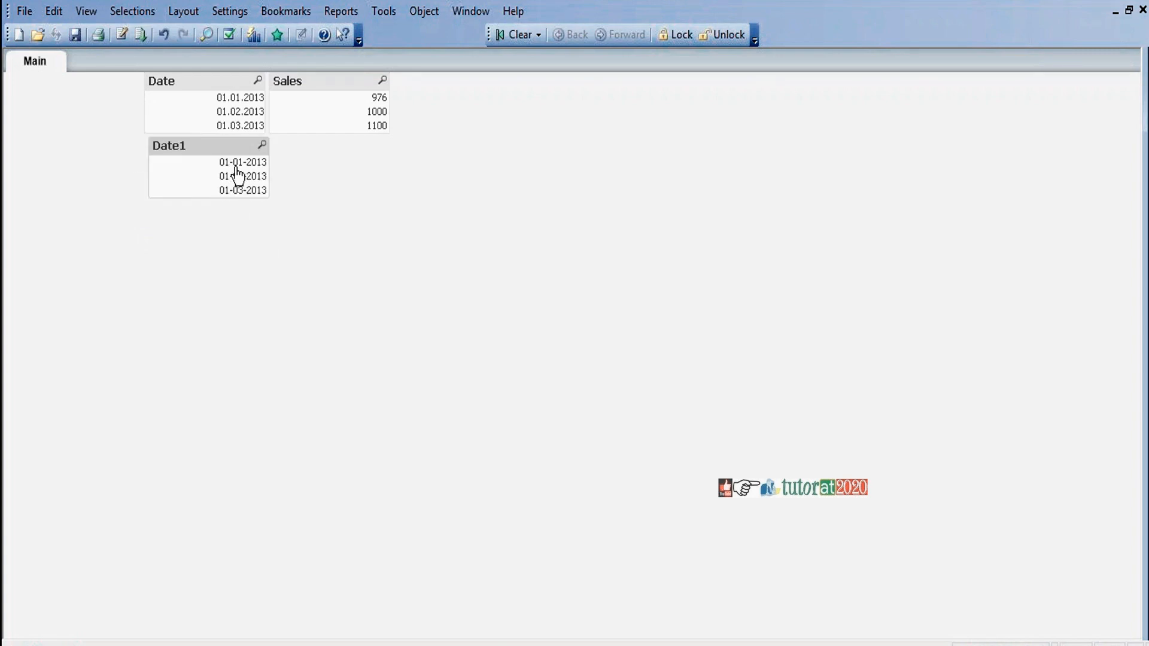
left_click(241, 258)
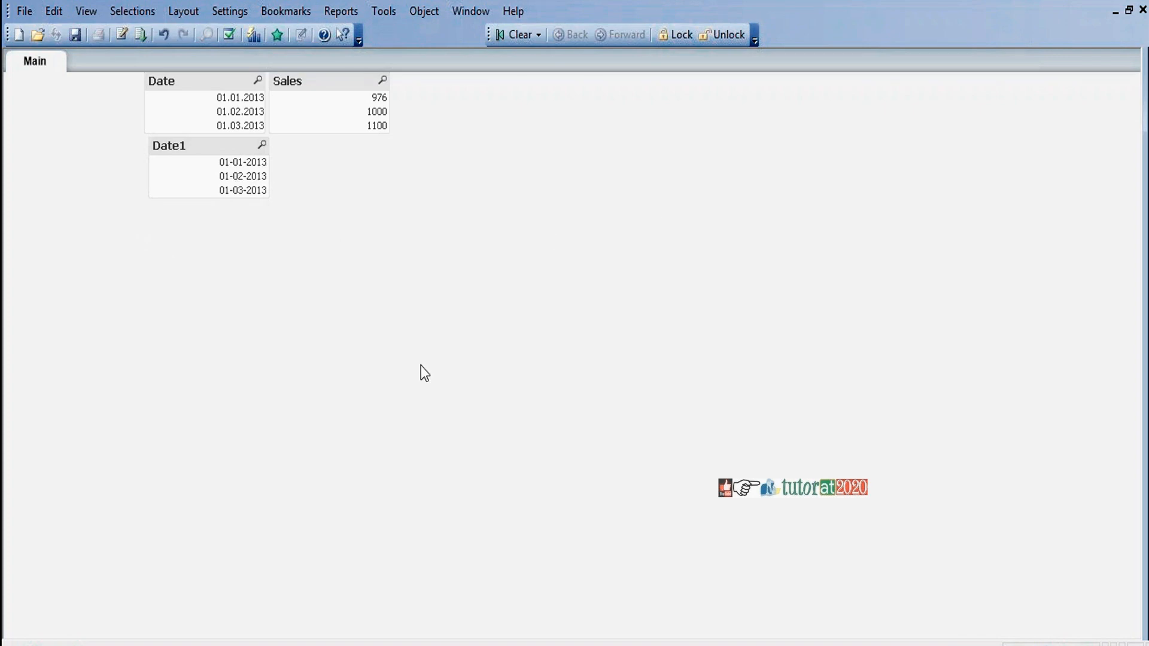
Change the Date1 output format in the load script to 'DD-MMM-YYYY' and reload the data.
key("ctrl+e")
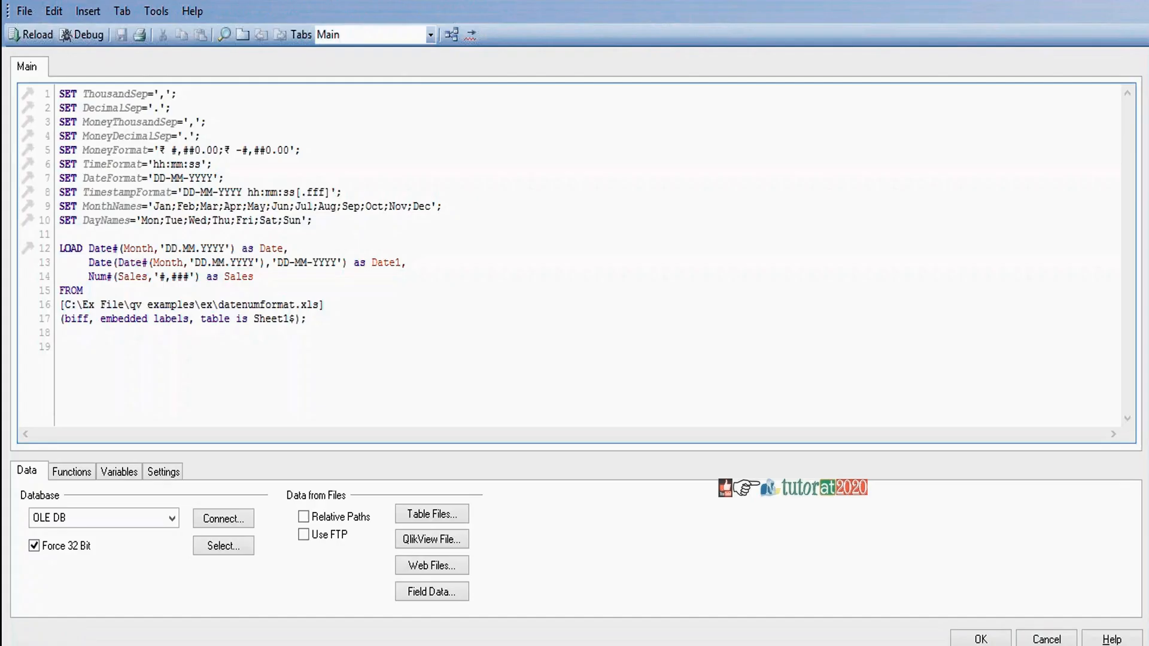
left_click(307, 262)
type("M")
left_click(35, 34)
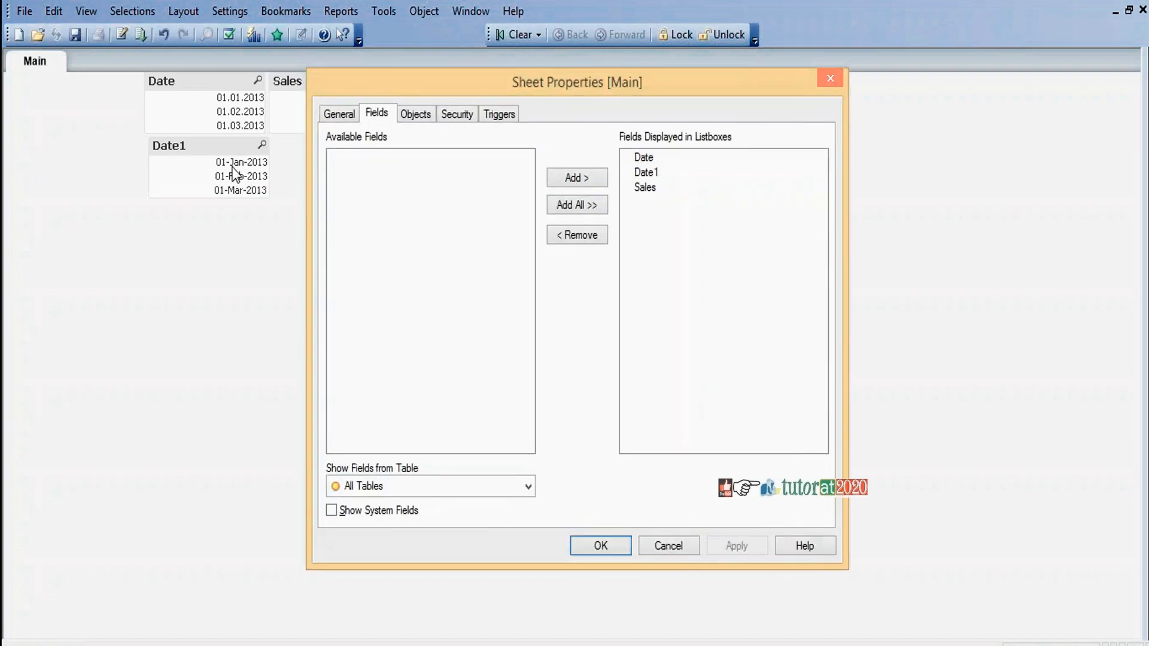
left_click(613, 548)
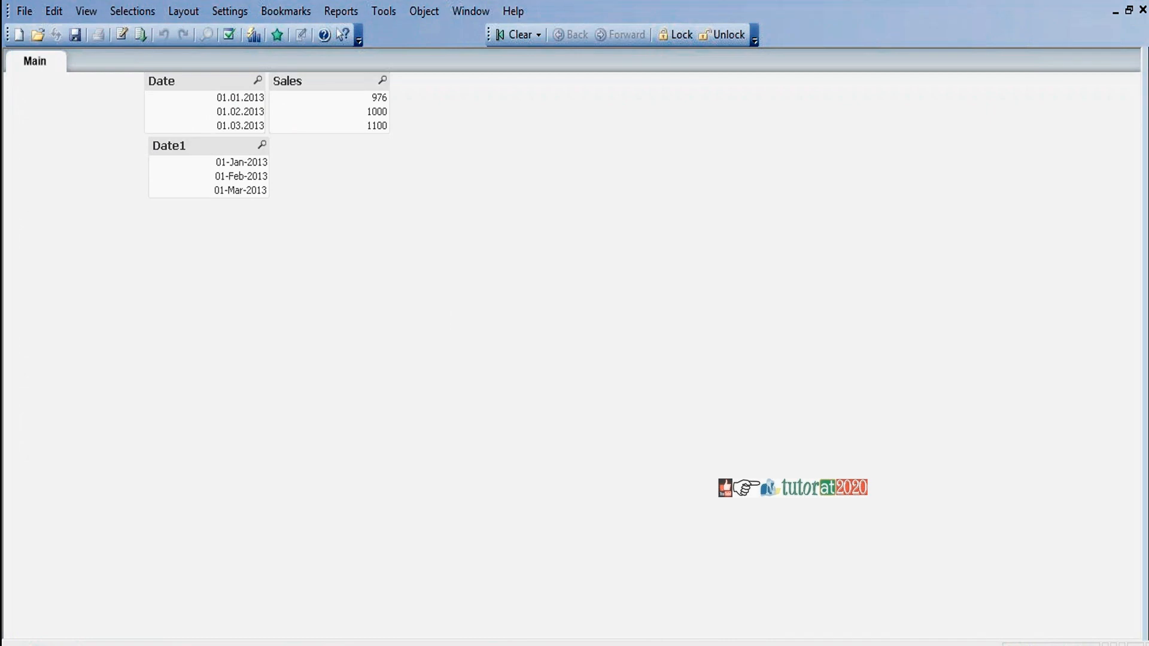
Add a comma after the Sales alias in the LOAD statement and insert an empty Num() function on a new line below it.
key("ctrl+e")
left_click(261, 277)
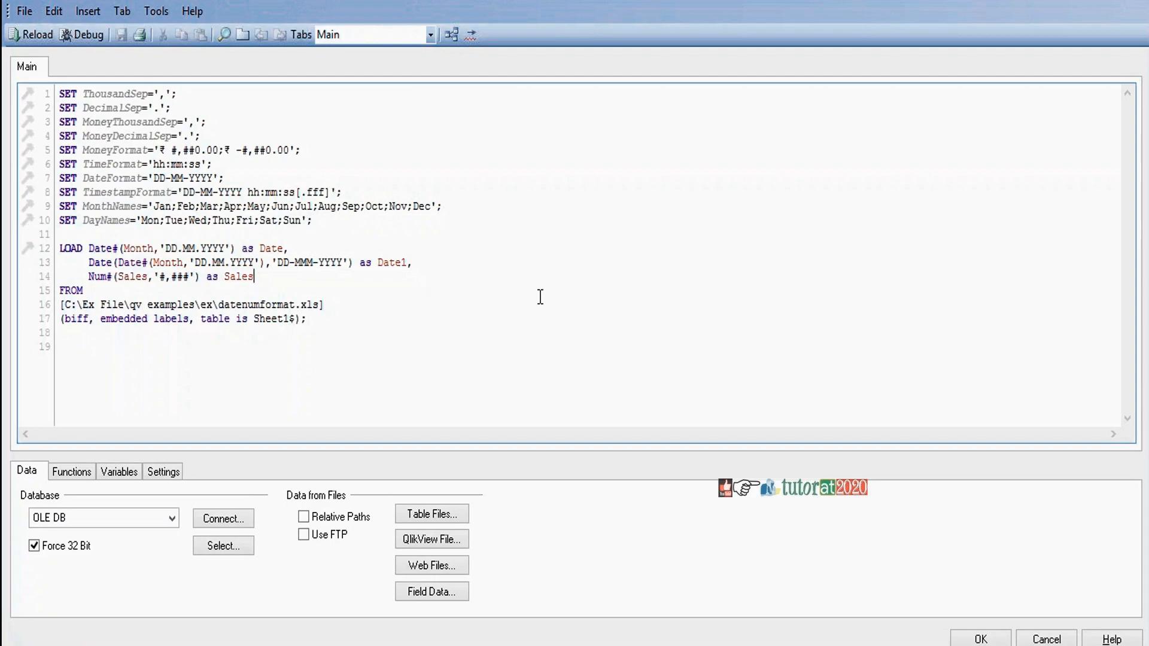
type(",")
key("Return")
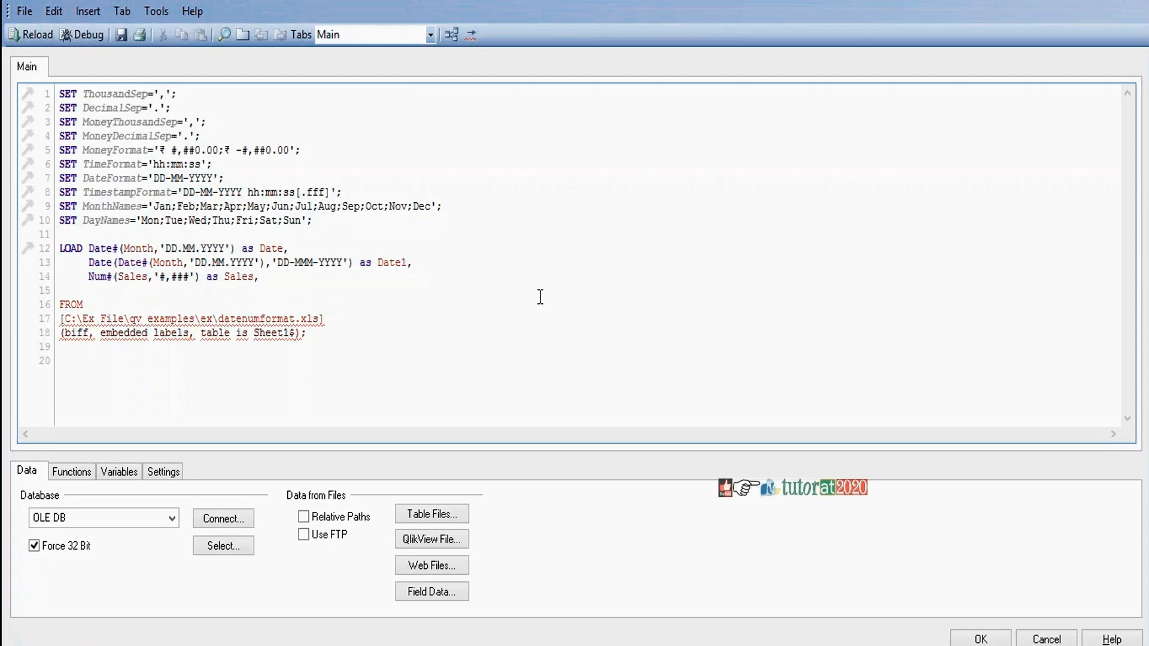
type("Num")
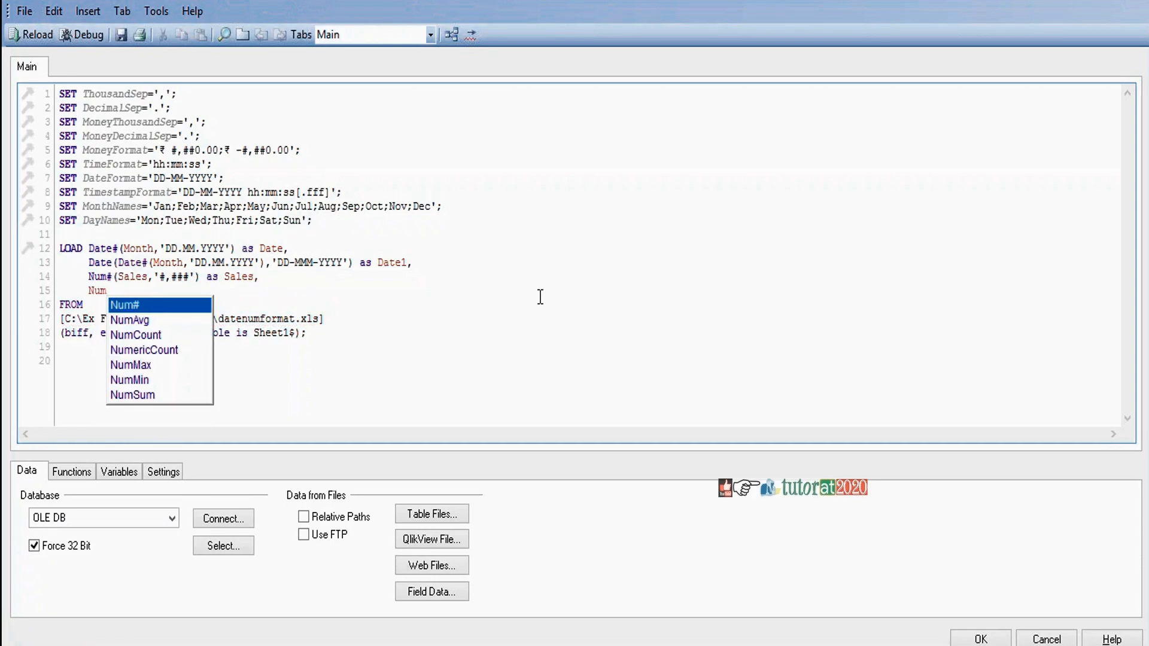
type("()")
key("Left")
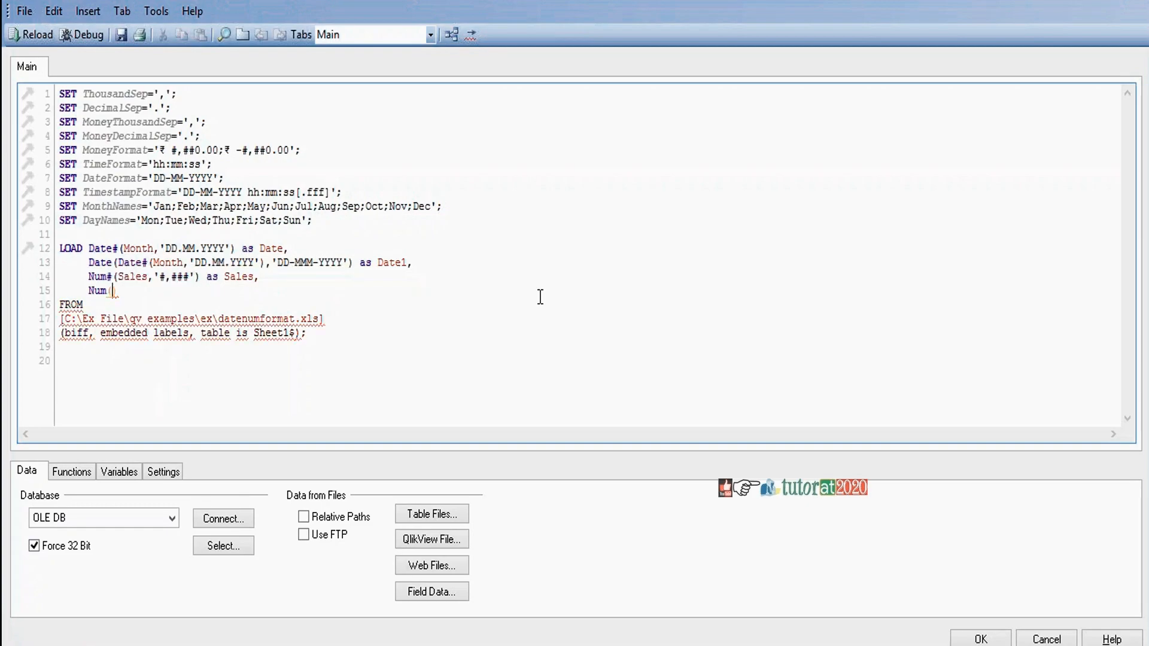
Fill the Num function with the Sales field, the format '$#,###.##', the decimal separator '.' and the thousands separator ','.
type("Sale")
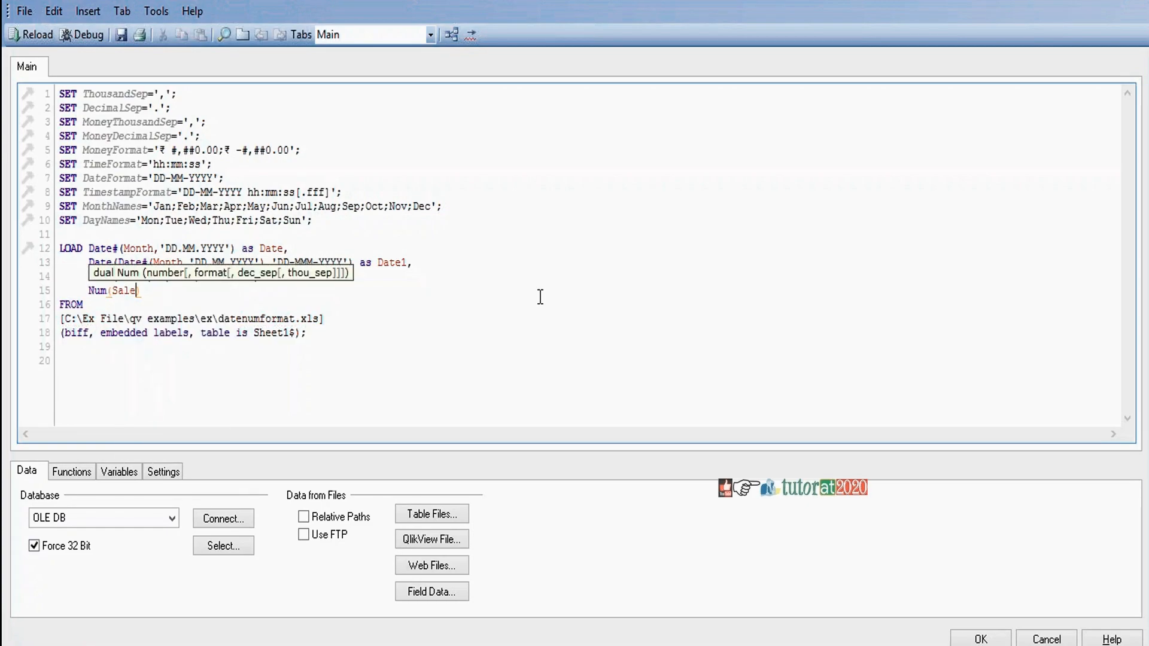
type("s,'','.'")
type(",''")
type(")")
type("$")
type("#")
type(",###")
type(".##")
key("Right")
key("Right")
key("Right")
type(".'")
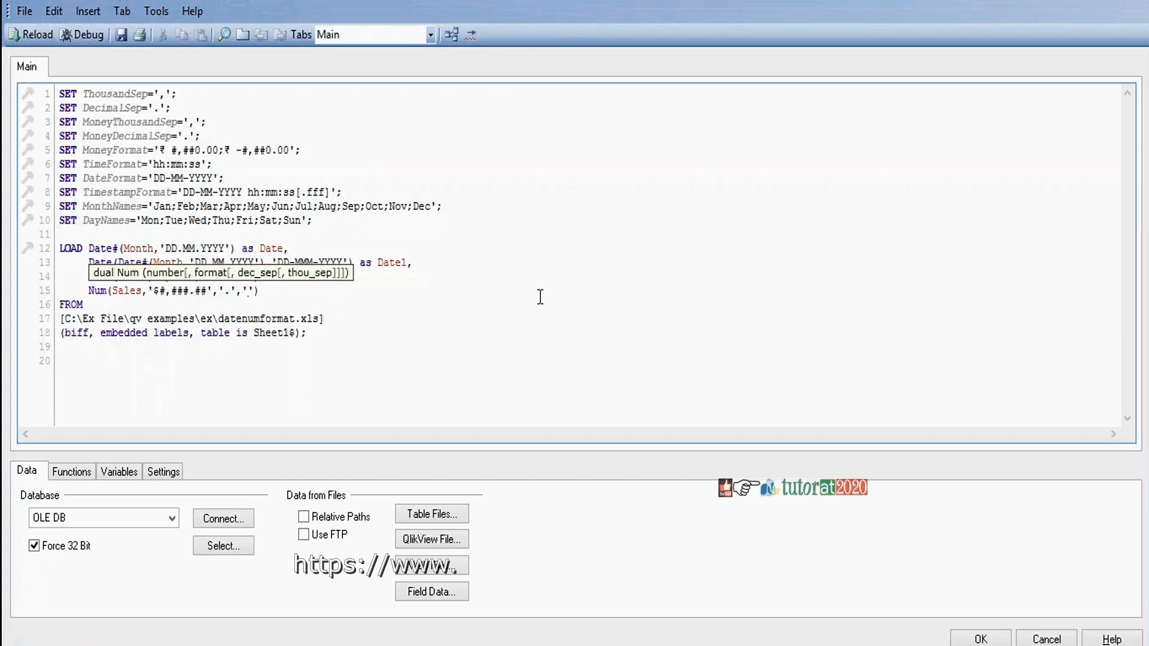
type(",")
Alias the Num expression as Sales1 in the LOAD statement.
key("Right")
key("Right")
type("as Sales1")
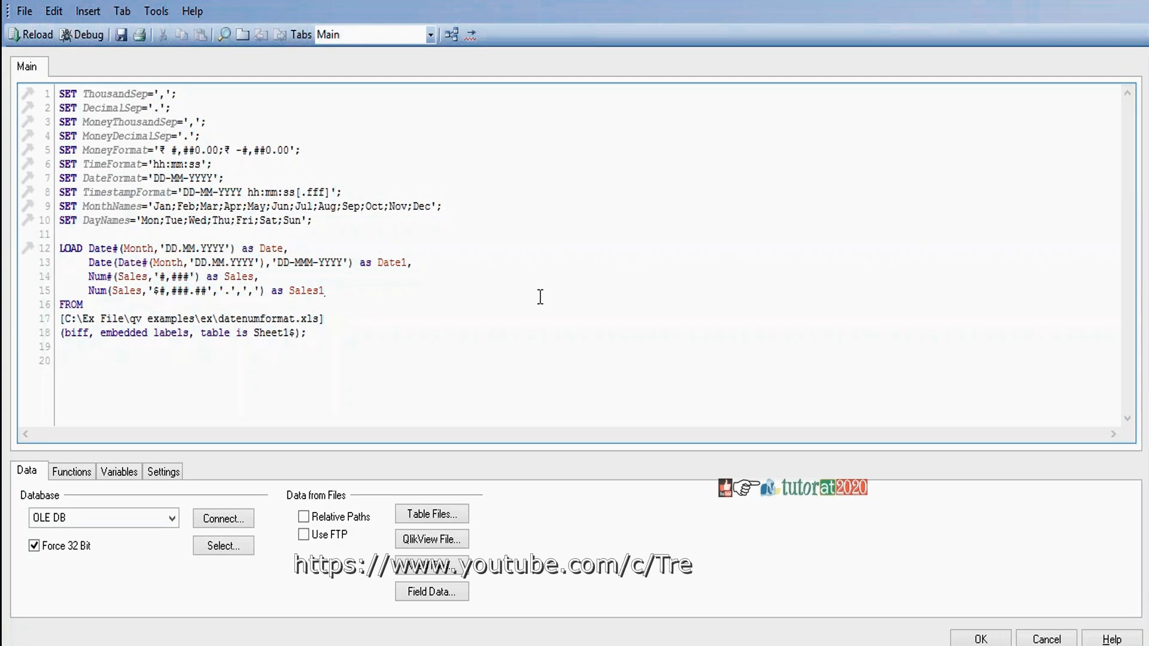
Reload the script and add the Sales1 field as a listbox on the Main sheet.
left_click(28, 28)
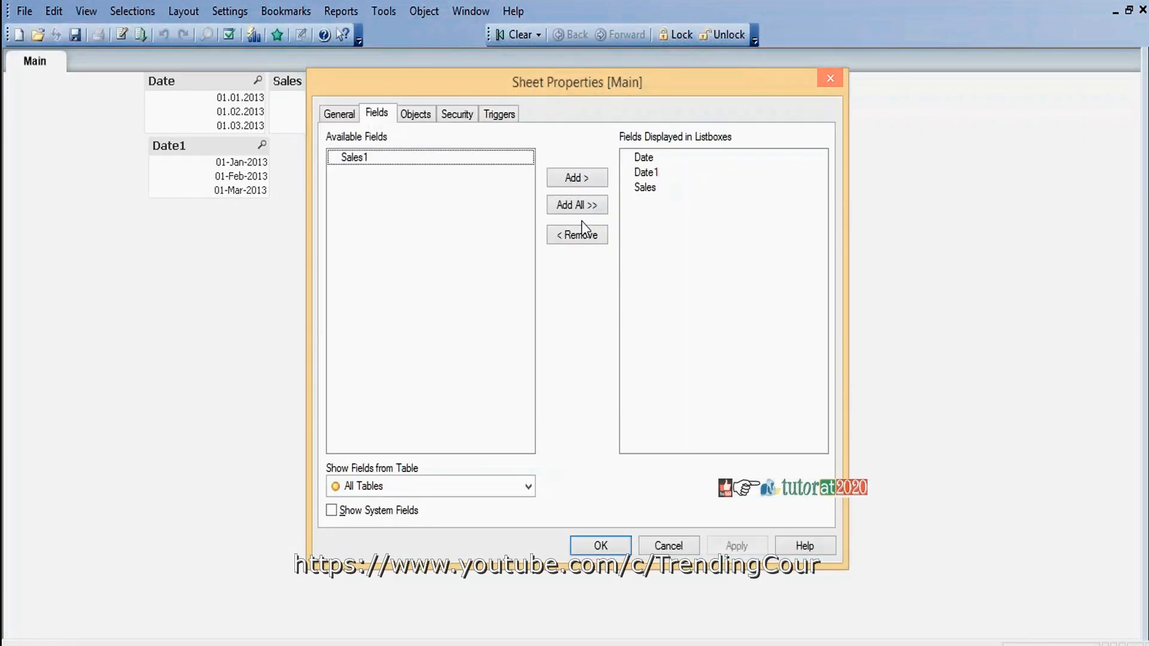
left_click(583, 206)
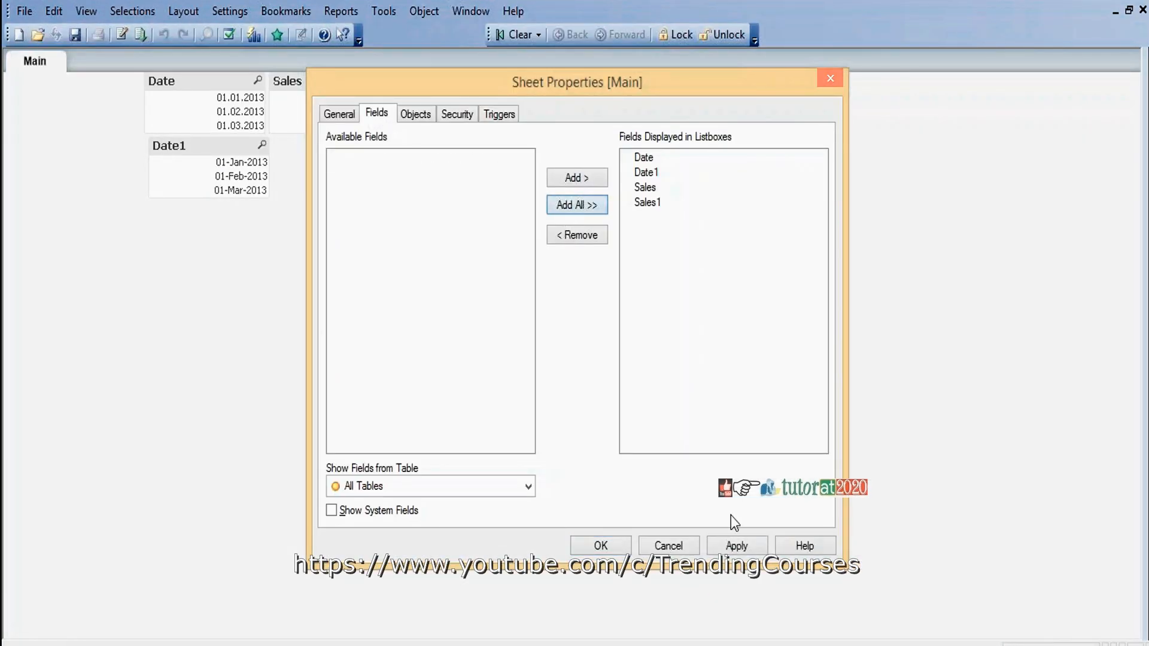
left_click(737, 546)
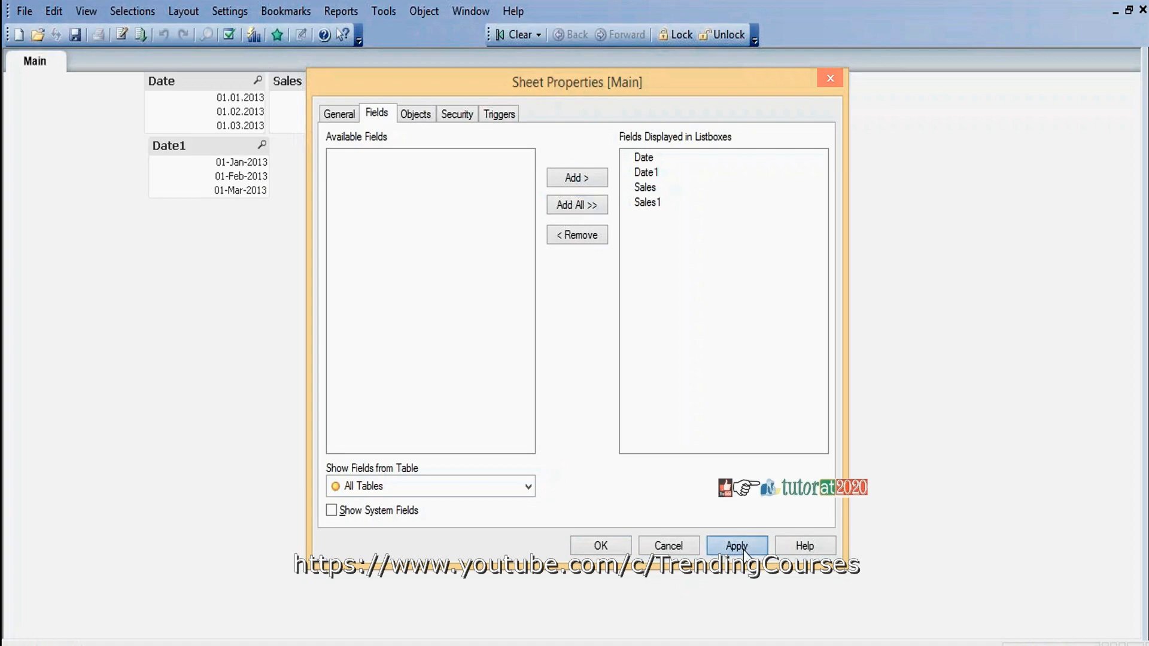
left_click(599, 545)
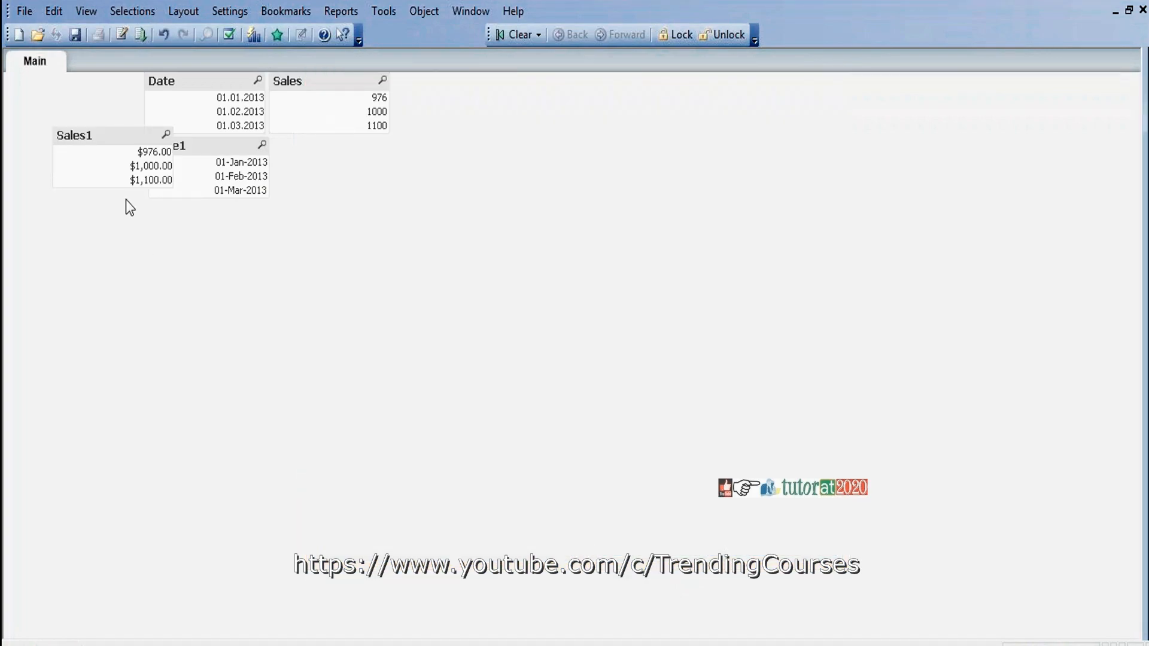
Move the Sales1 listbox beneath the Sales listbox, beside Date1, and deselect it.
right_click(116, 134)
left_click(529, 293)
left_click_drag(106, 137, 333, 147)
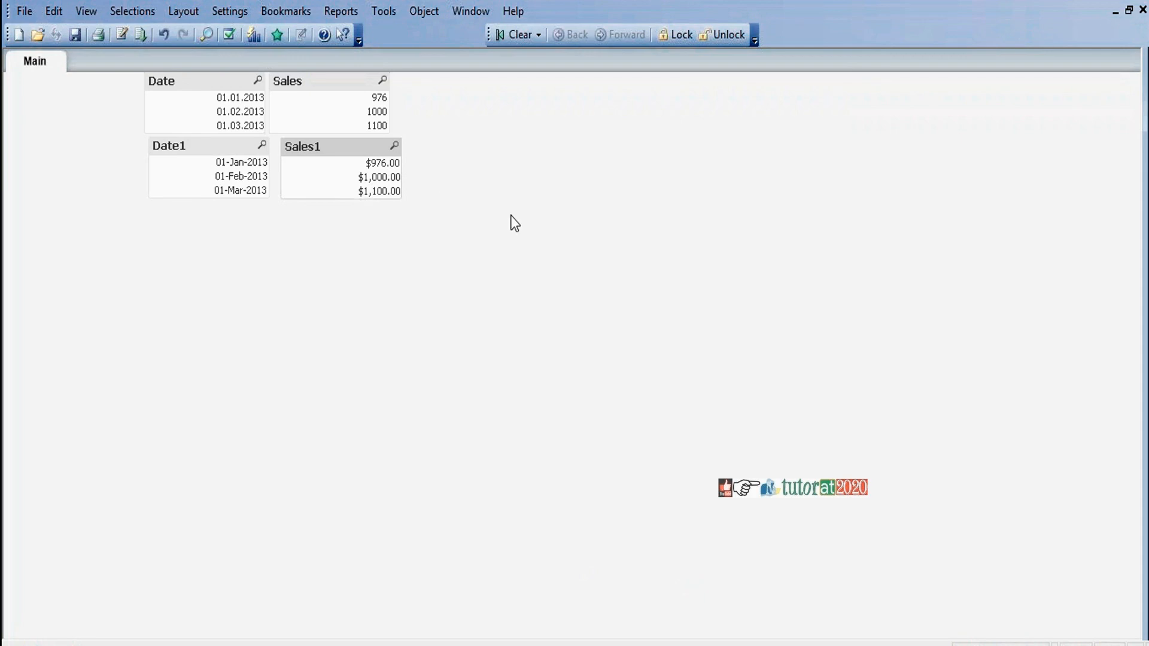
left_click(598, 189)
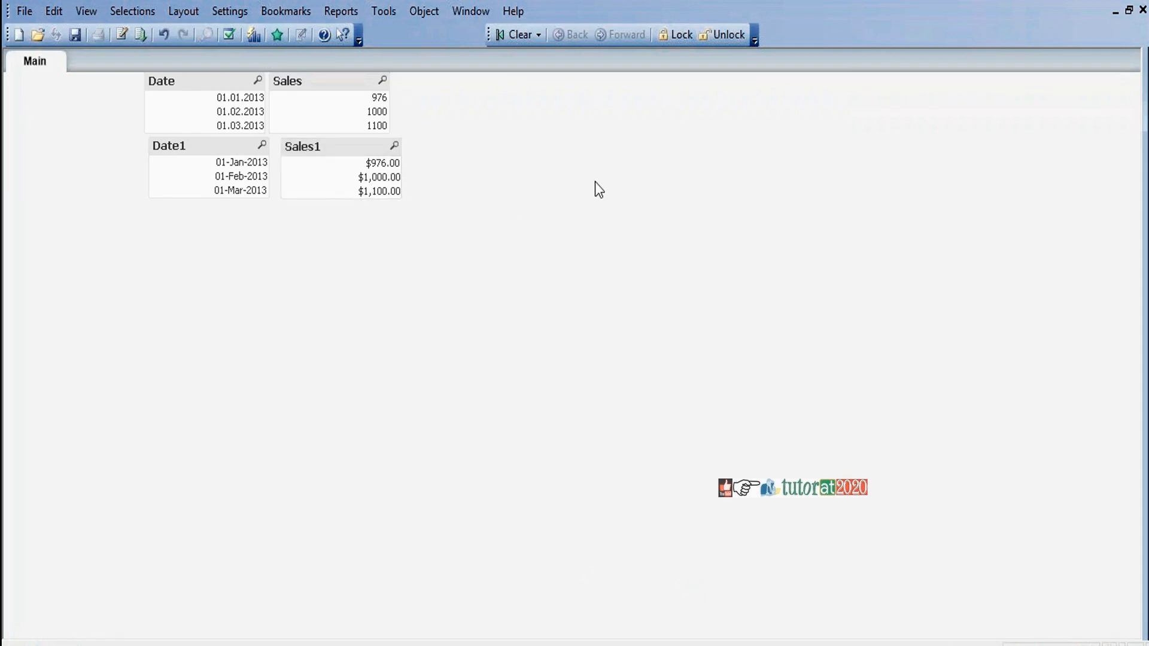